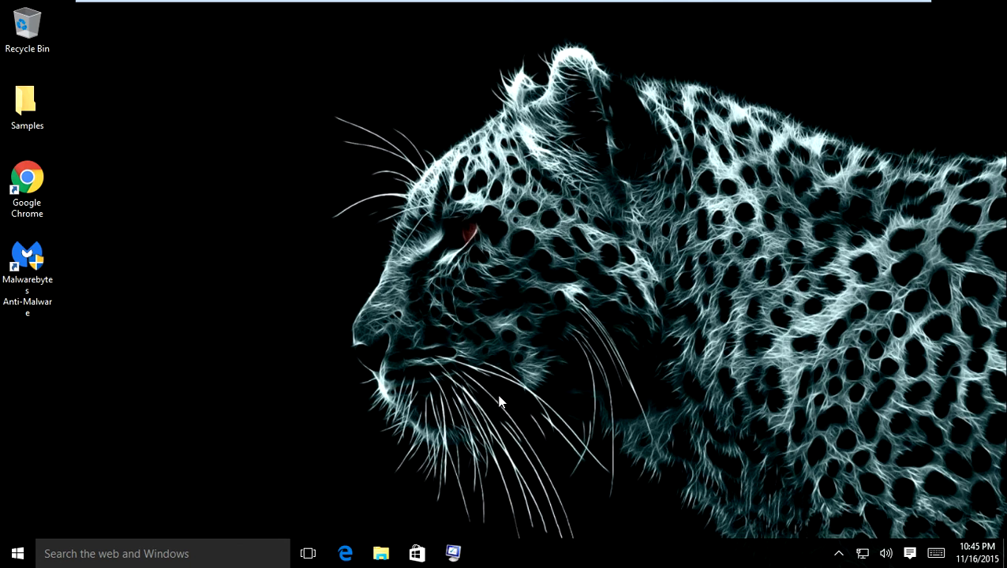
Create a folder named Files on the desktop and move it near the Samples folder
right_click(476, 276)
mouse_move(377, 384)
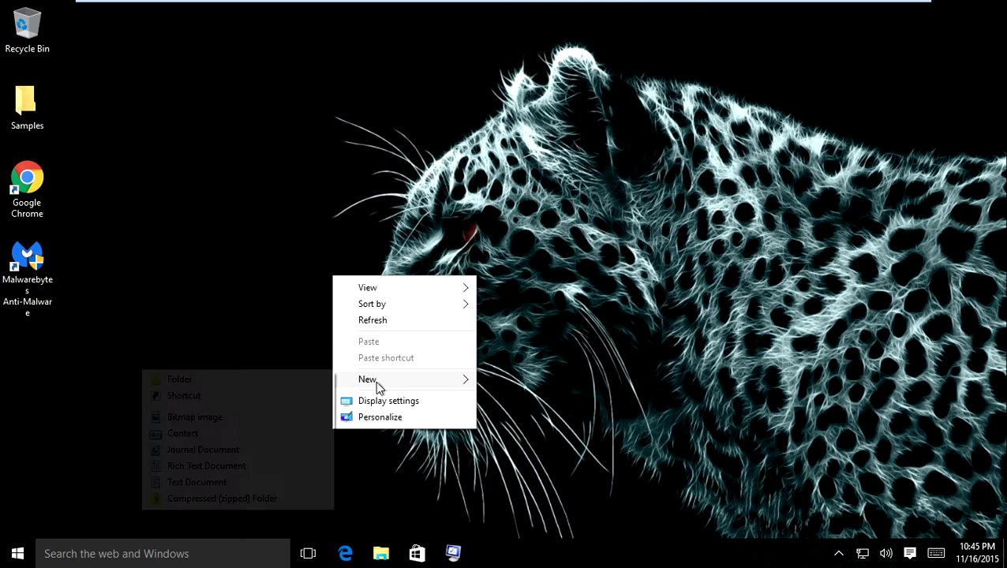
click(213, 381)
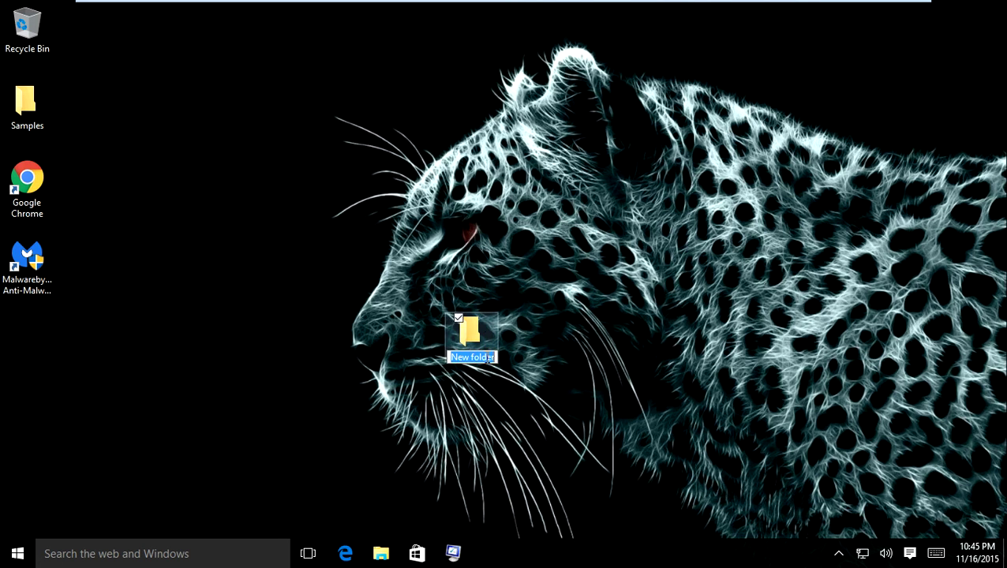
text(Files)
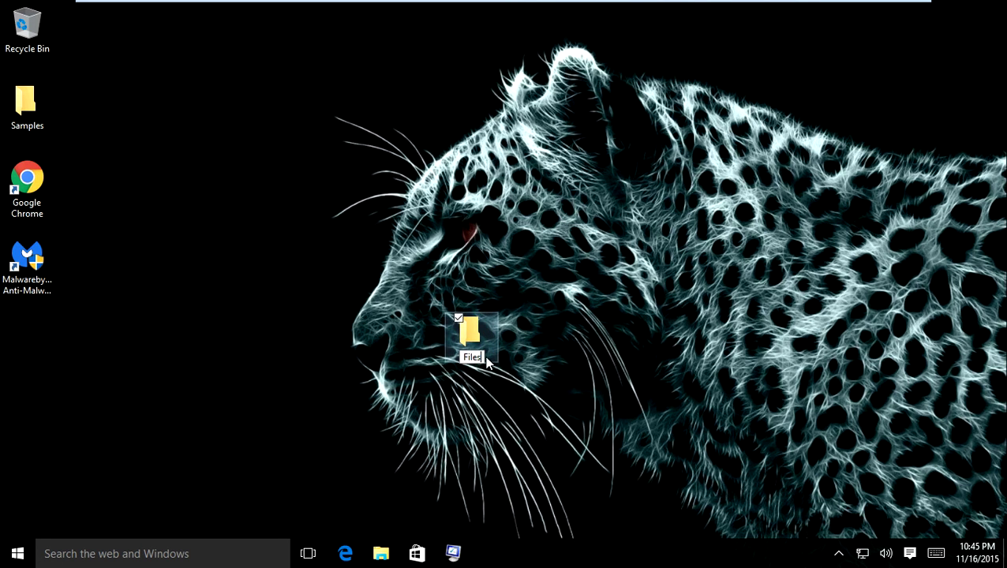
click(535, 359)
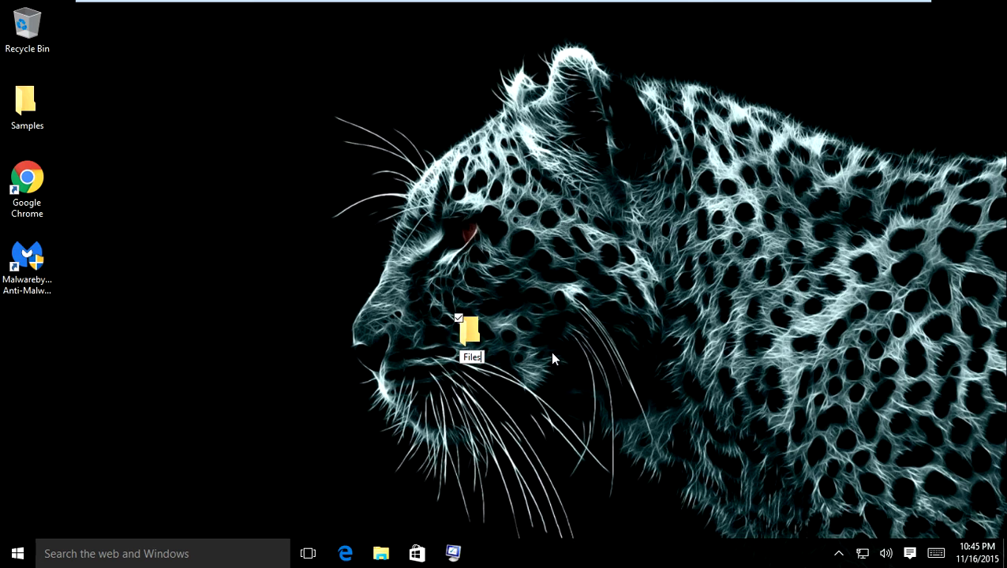
key(Return)
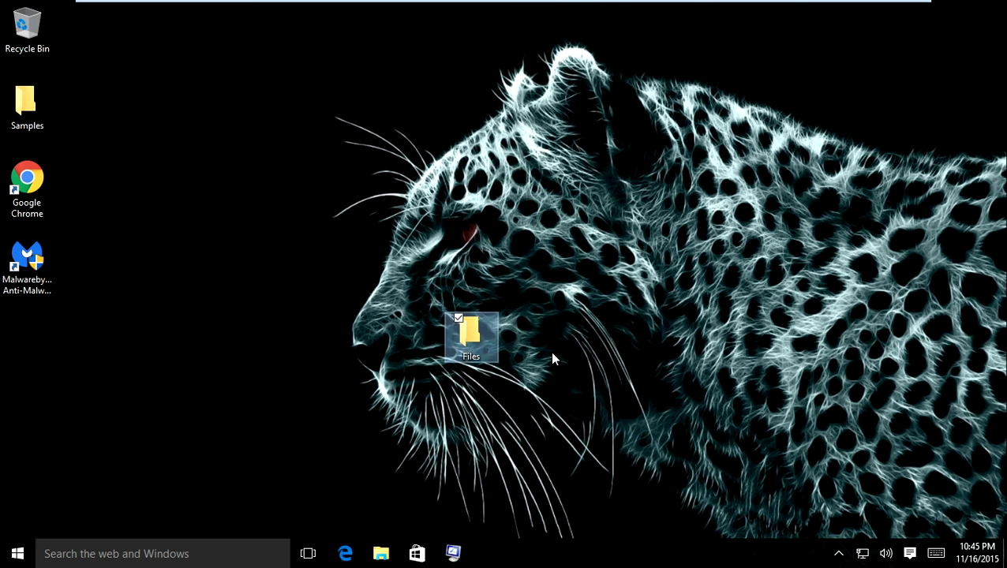
drag(479, 365, 552, 316)
drag(489, 335, 225, 134)
Apply the Hidden attribute to the Files folder through its properties
right_click(197, 107)
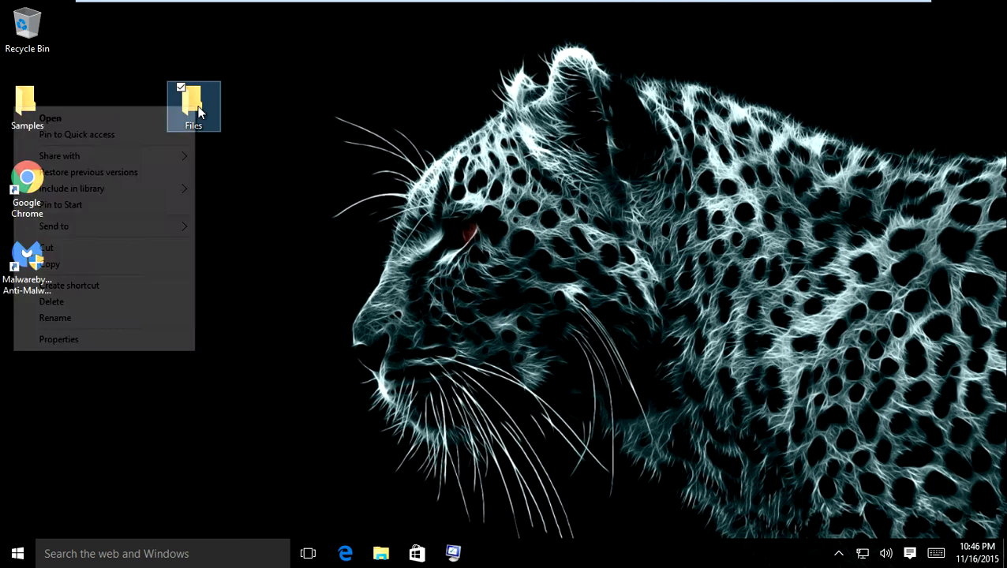
click(83, 341)
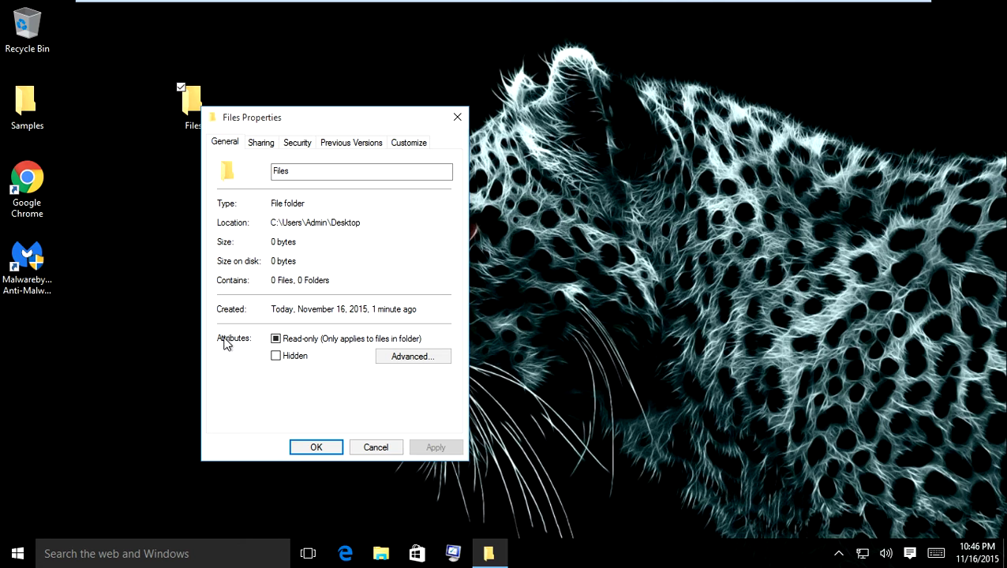
click(276, 356)
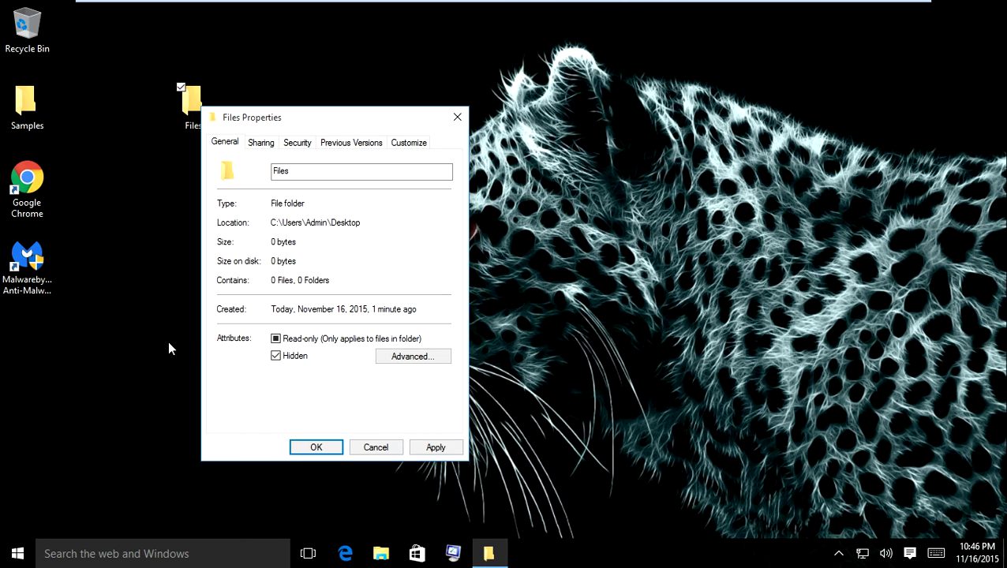
click(442, 449)
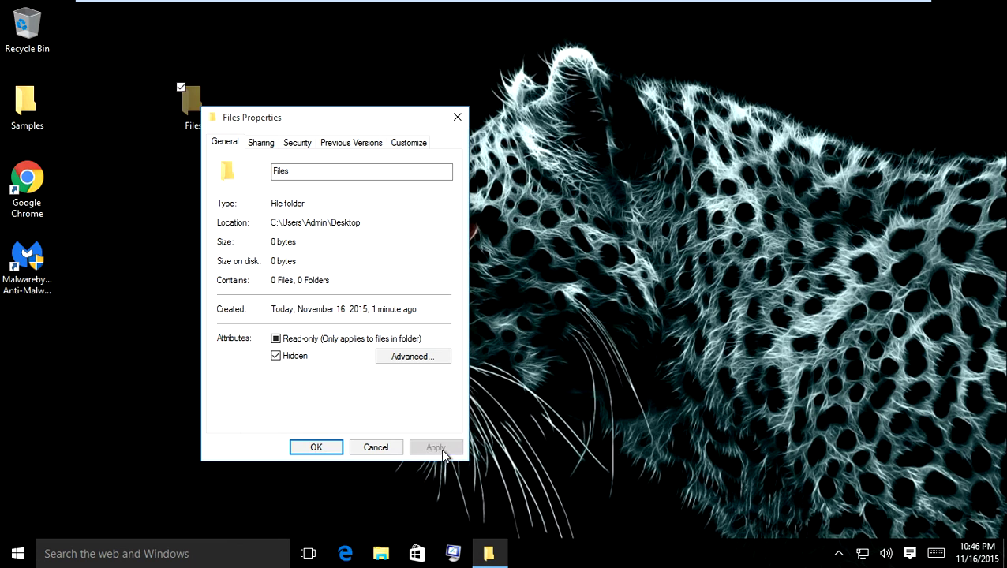
click(316, 448)
drag(284, 83, 159, 90)
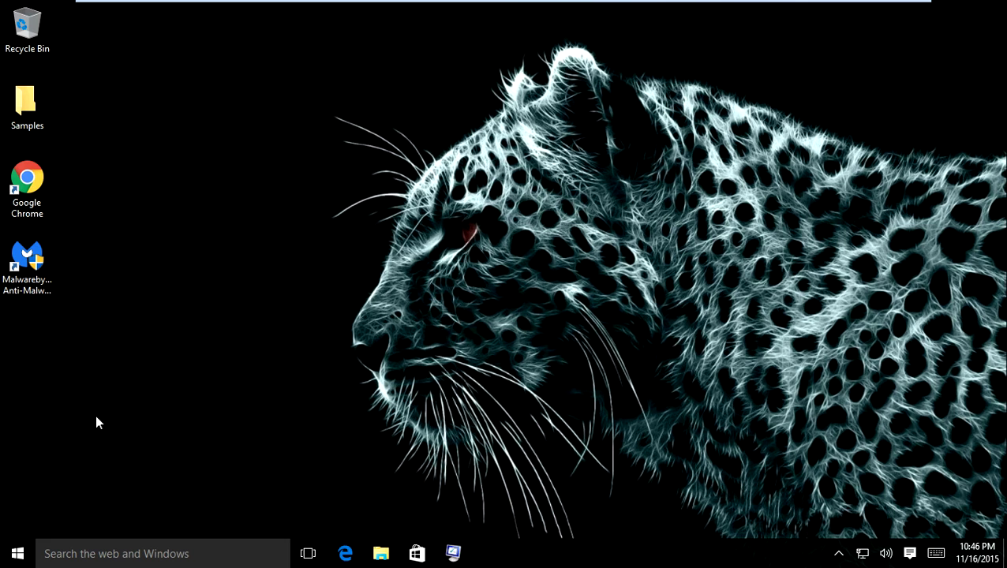
Turn on the display of hidden items in File Explorer and move the Files folder away from the other desktop icons
click(381, 554)
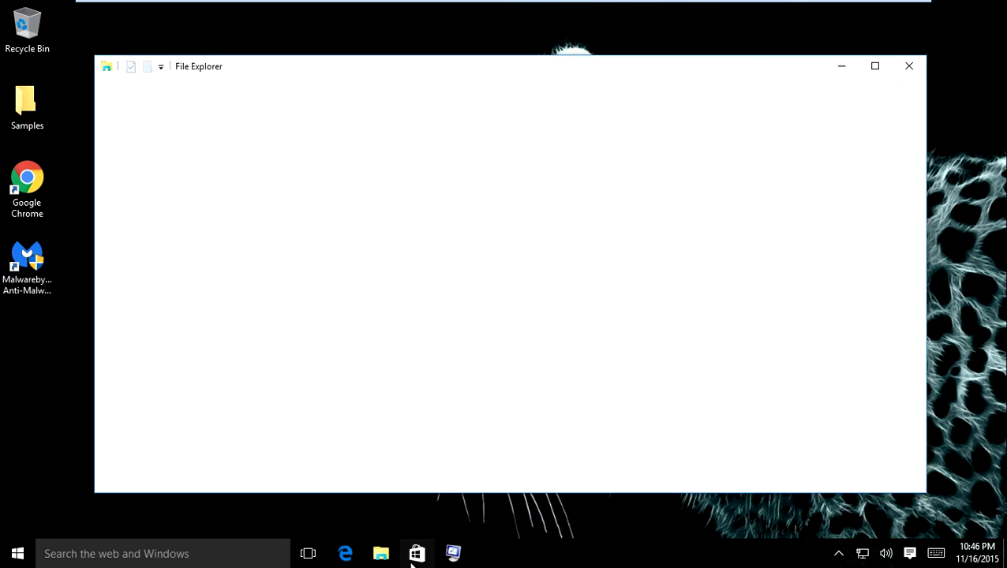
click(243, 87)
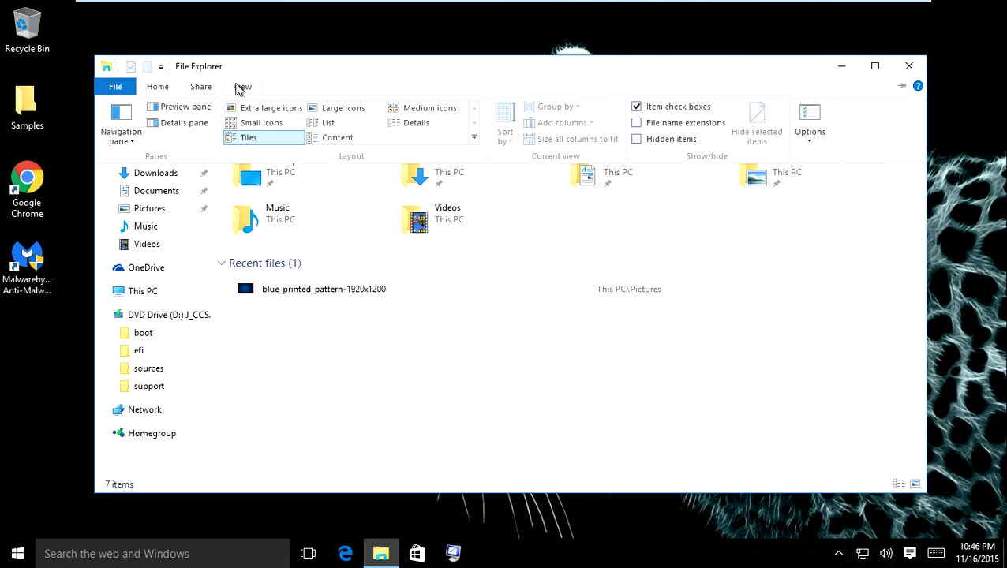
click(639, 141)
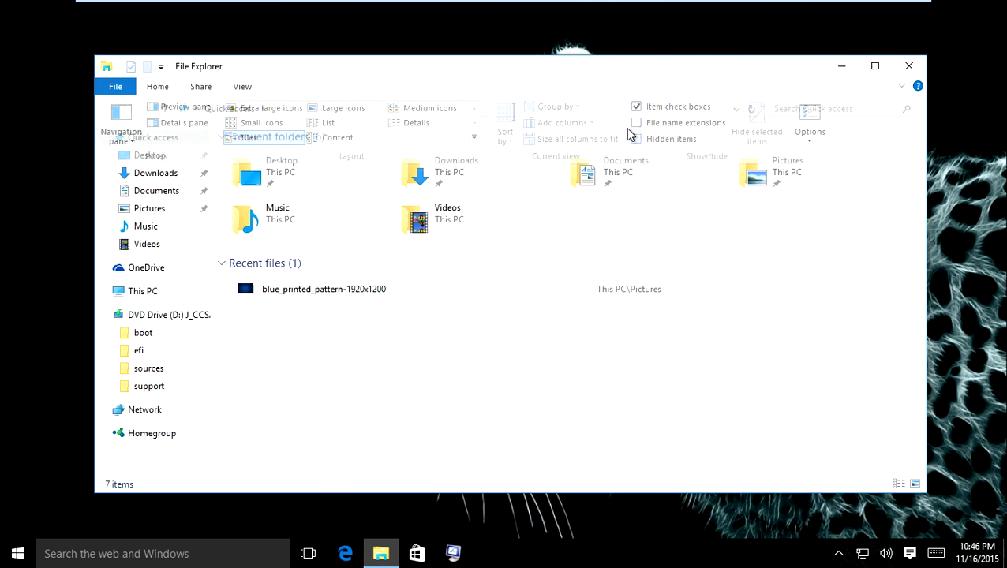
drag(399, 73, 623, 128)
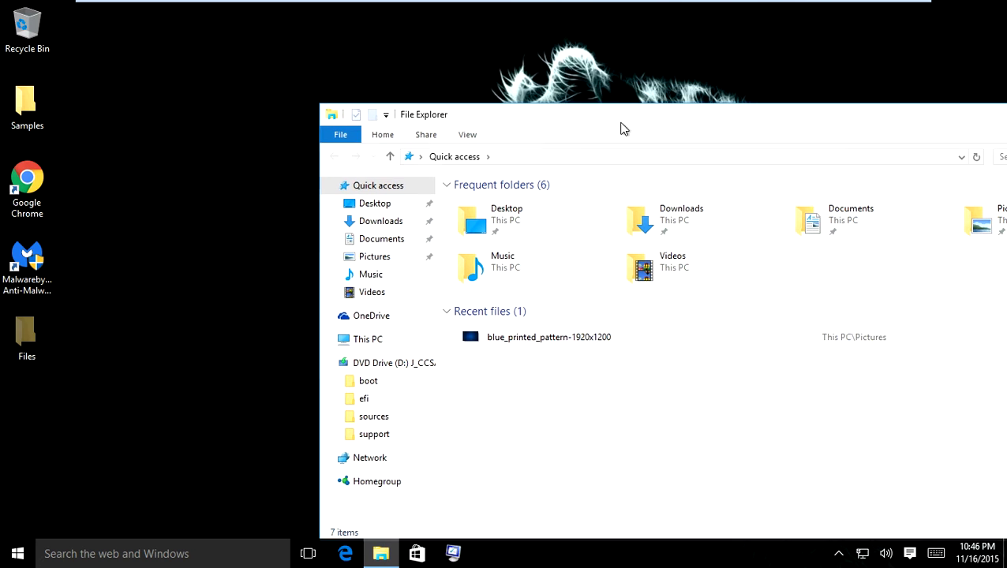
drag(38, 321, 261, 321)
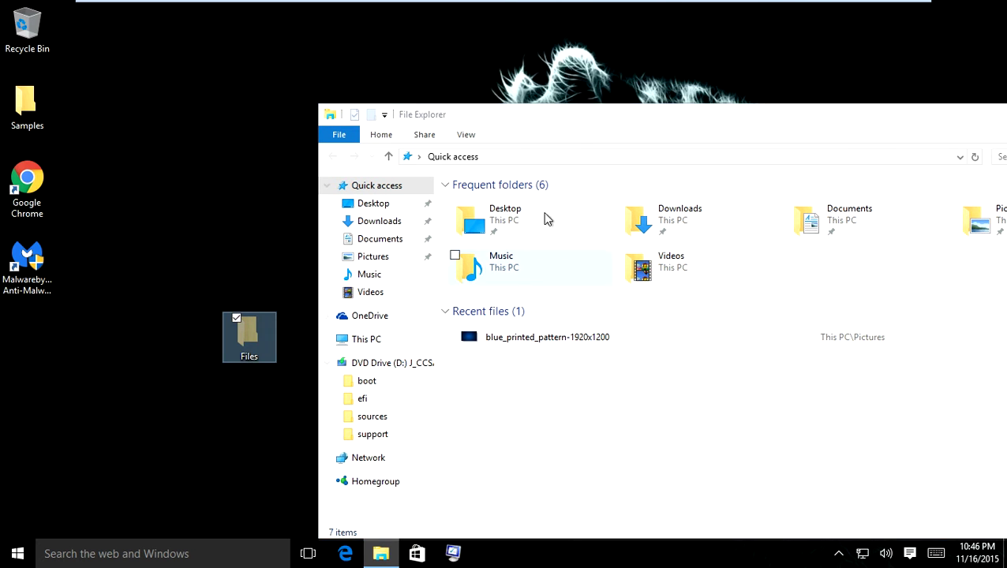
Turn the display of hidden items off and back on in File Explorer
click(466, 124)
click(466, 136)
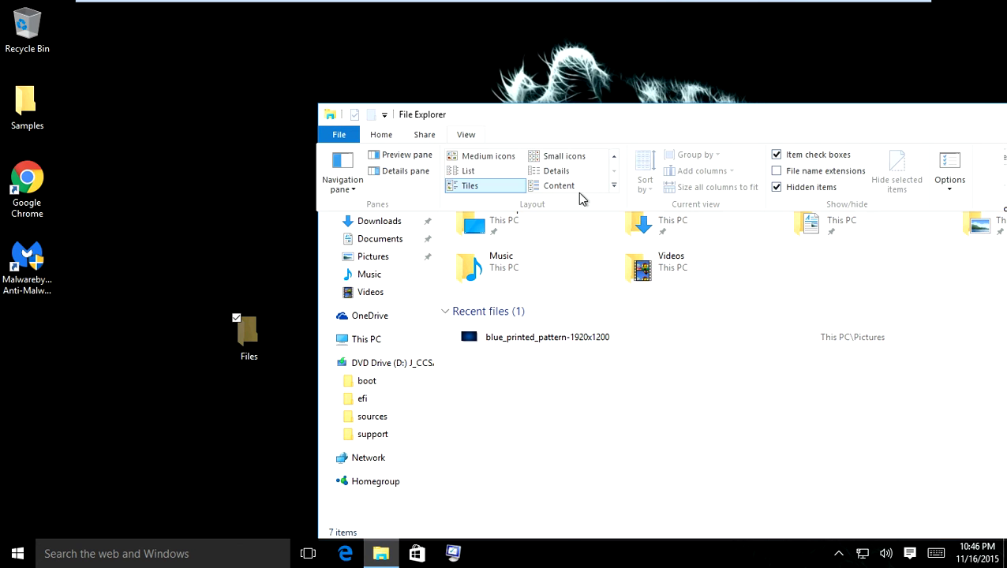
click(777, 188)
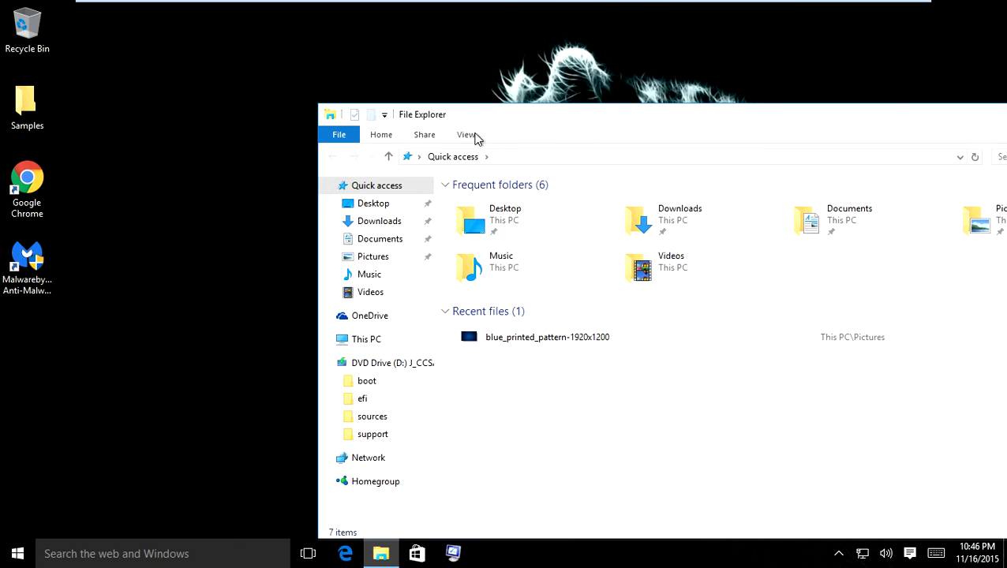
click(465, 135)
click(778, 187)
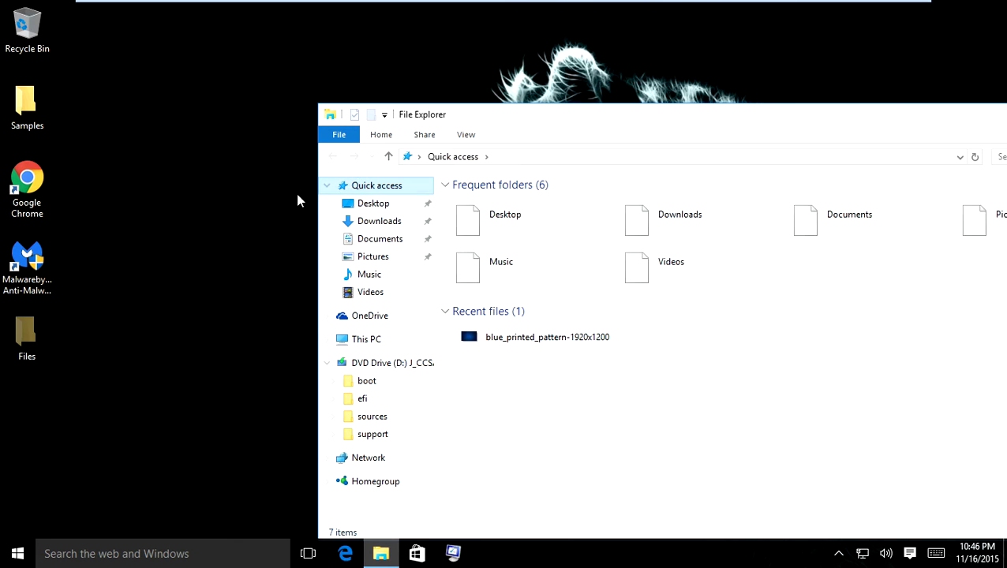
Minimize File Explorer and move the Files folder to an open area of the desktop beside the Google Chrome shortcut's row
drag(27, 352, 195, 357)
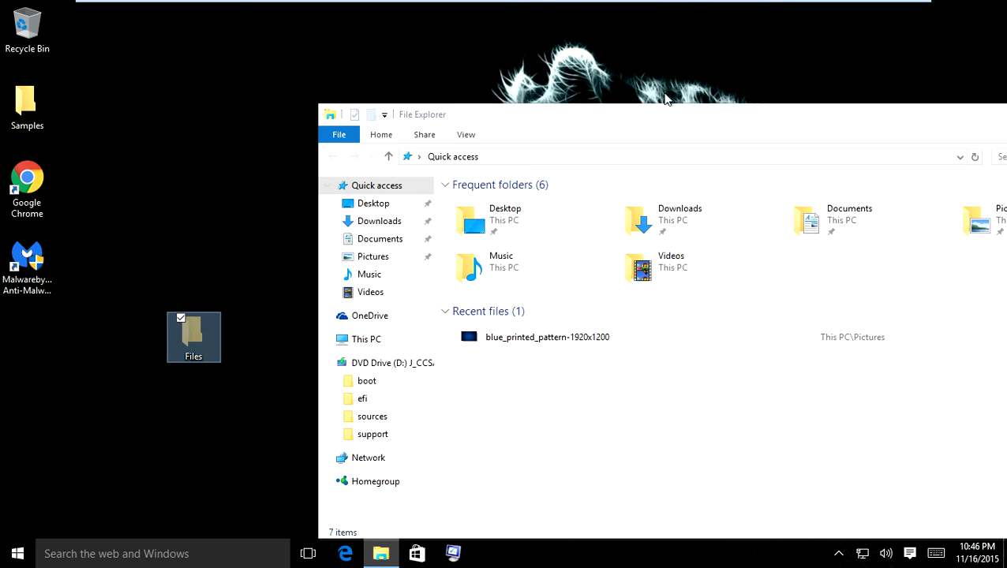
drag(644, 124, 410, 88)
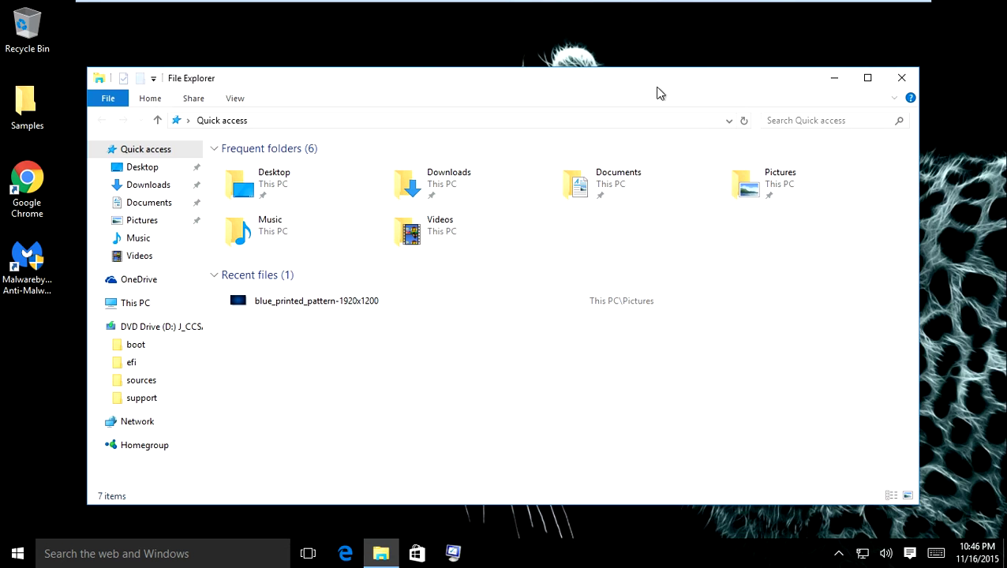
click(827, 88)
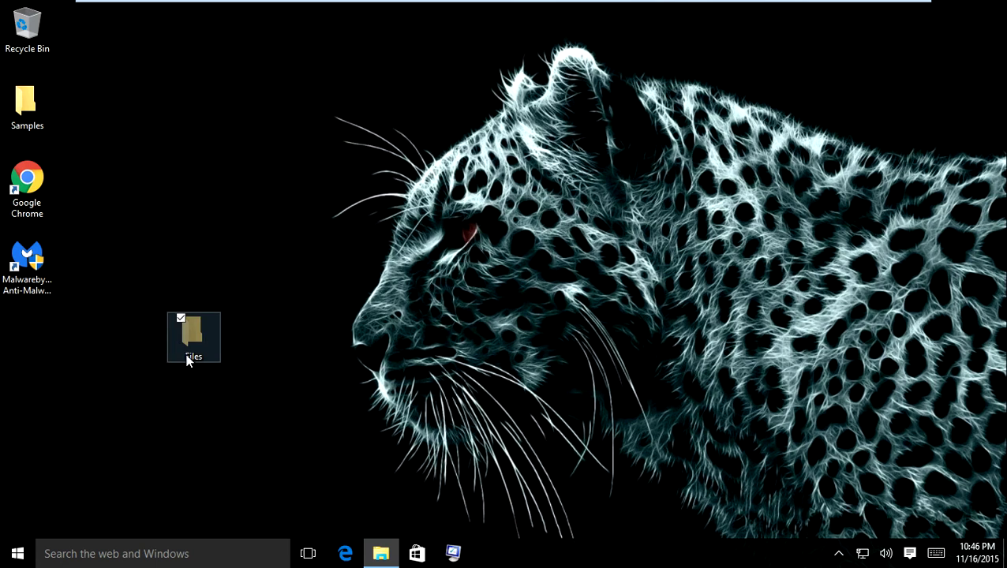
drag(187, 355, 301, 180)
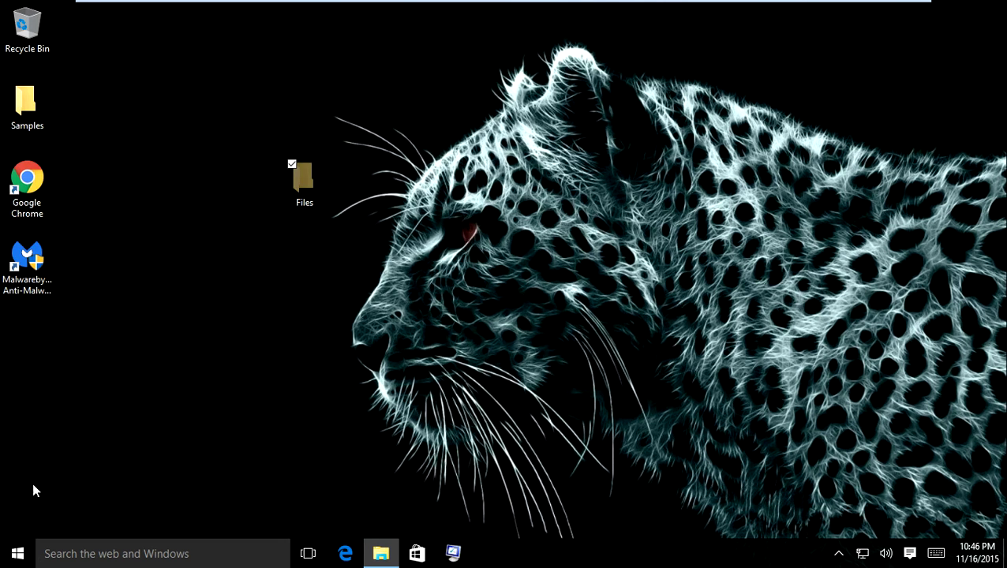
Reopen File Explorer to check the hidden items setting, and minimize the window again
click(17, 552)
click(17, 553)
click(18, 549)
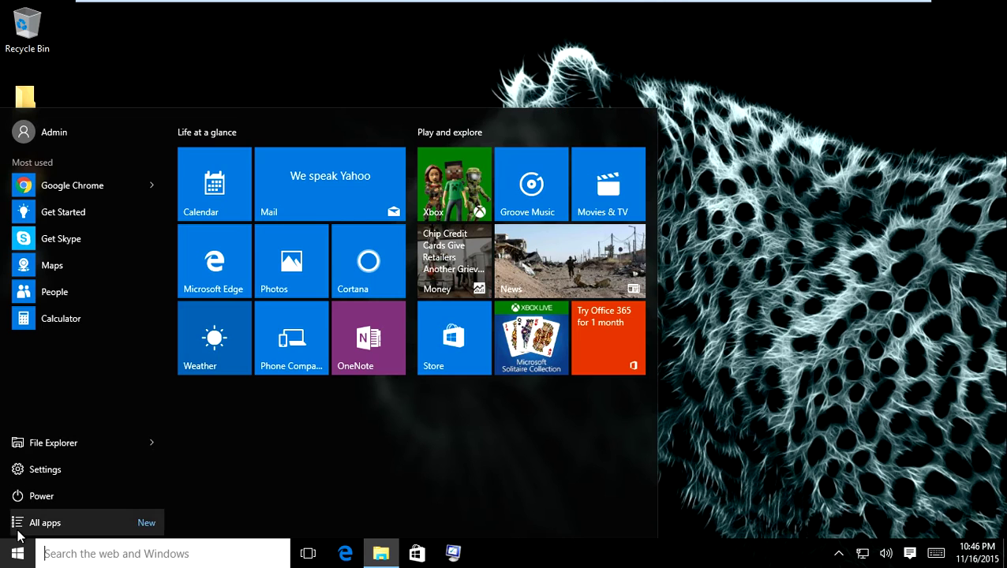
click(34, 447)
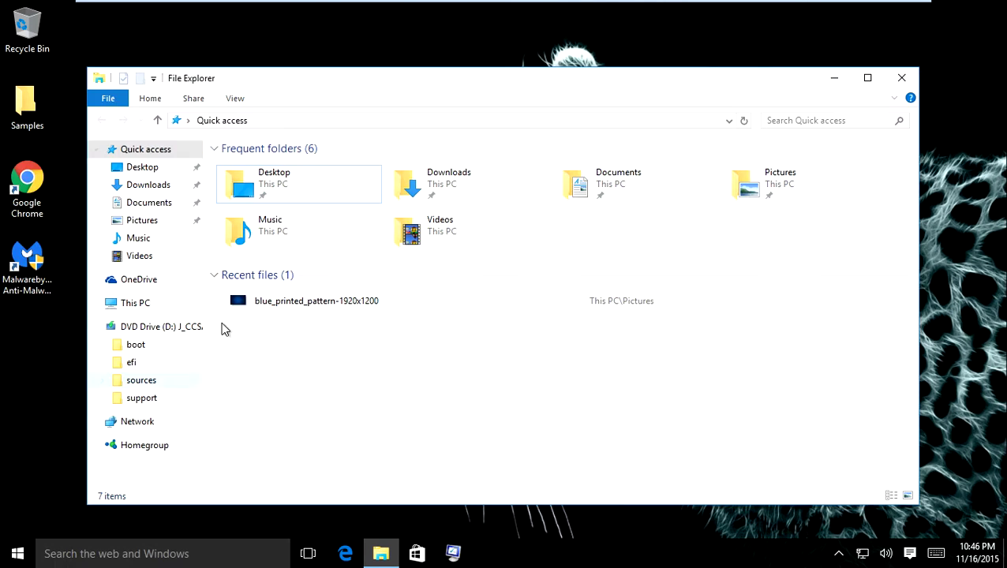
click(235, 98)
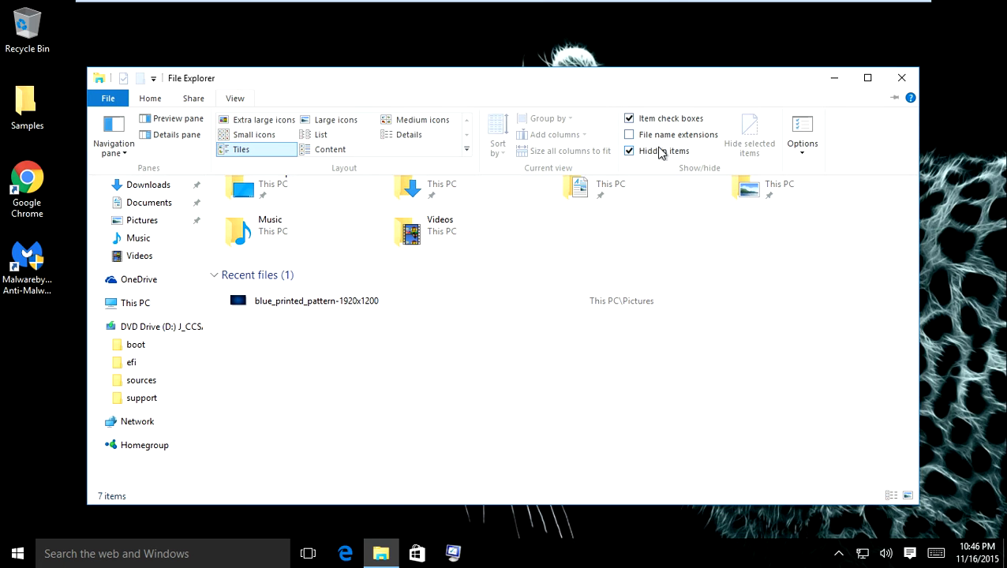
click(834, 77)
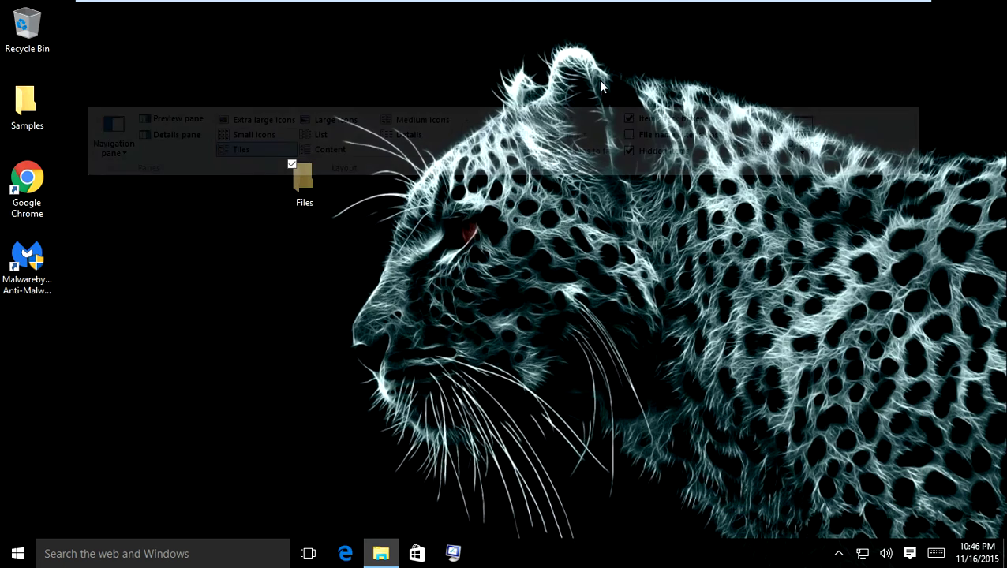
right_click(305, 190)
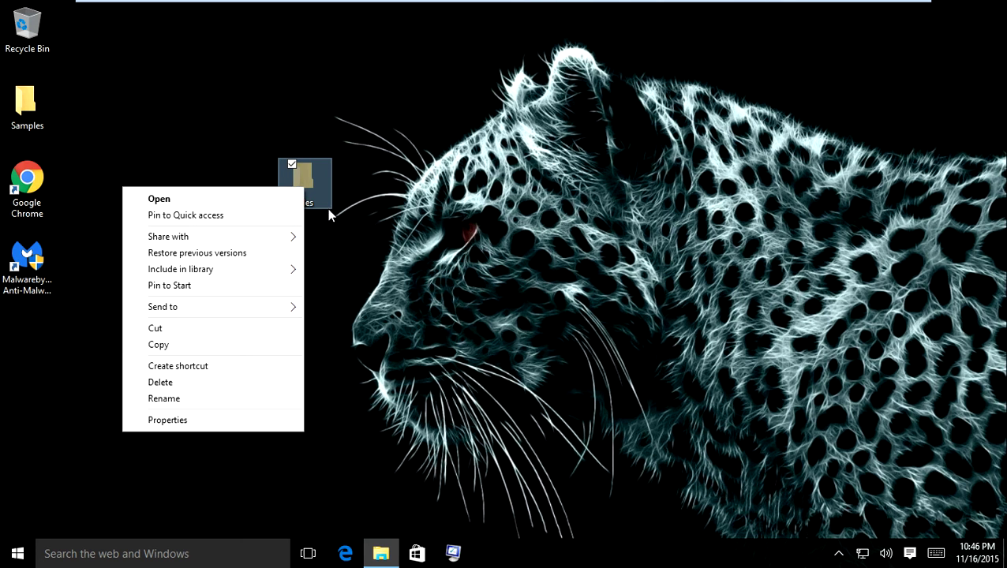
click(169, 129)
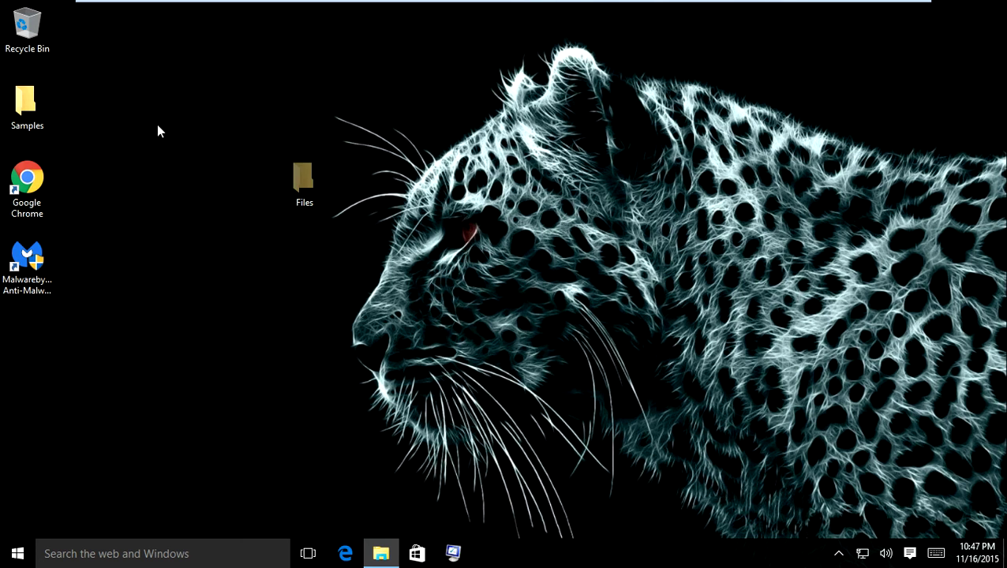
Create a new text document on the desktop with its default name and open it in Notepad
right_click(158, 130)
mouse_move(103, 246)
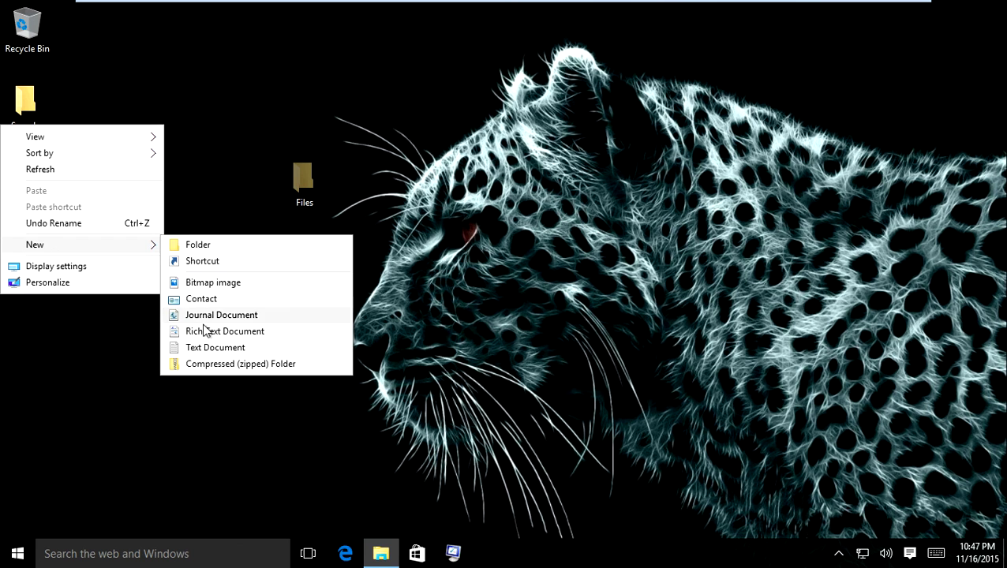
click(198, 348)
click(193, 184)
double_click(193, 185)
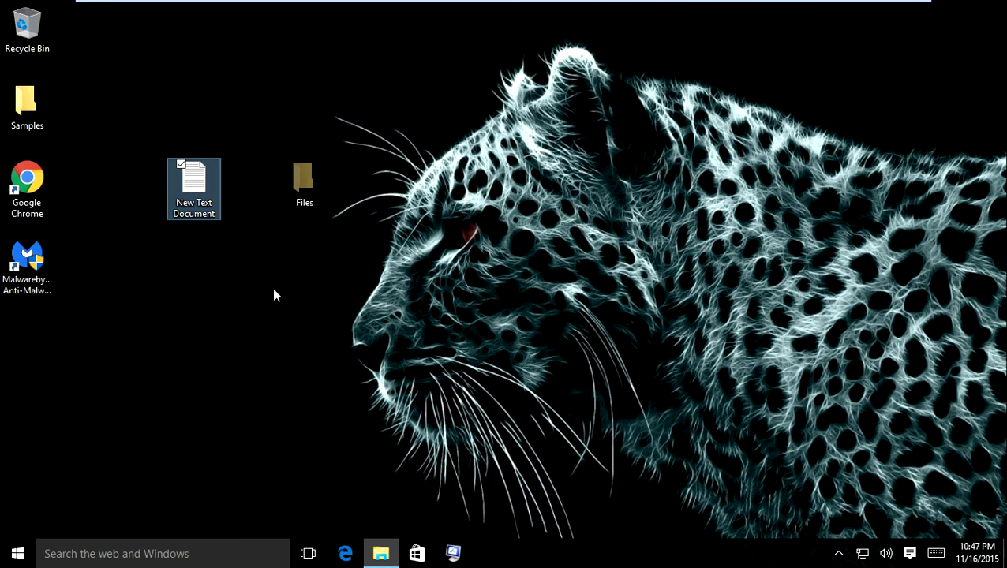
Write the note "Alt 0160" in the text document and move the Notepad window clear of the Files folder
right_click(252, 191)
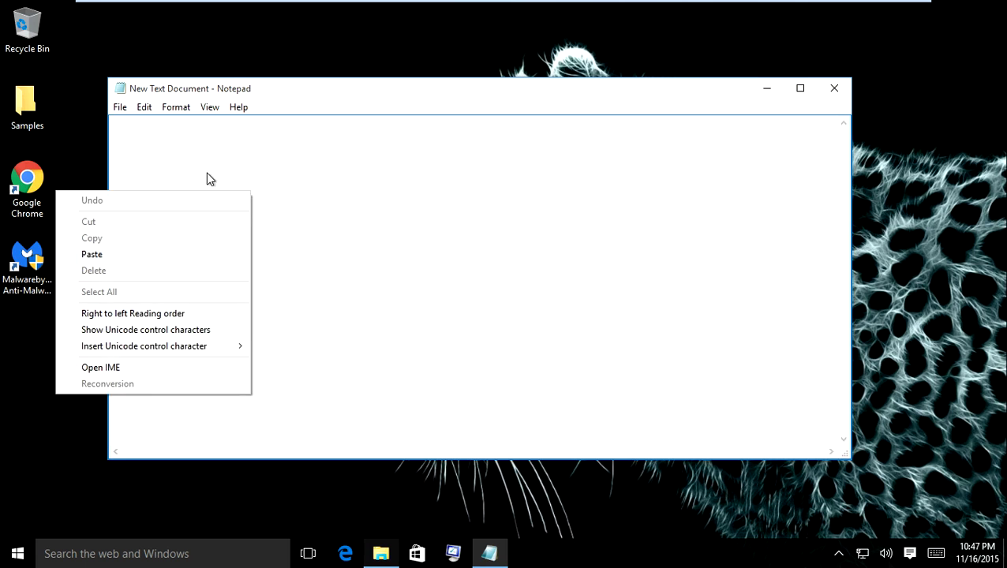
click(146, 253)
click(118, 130)
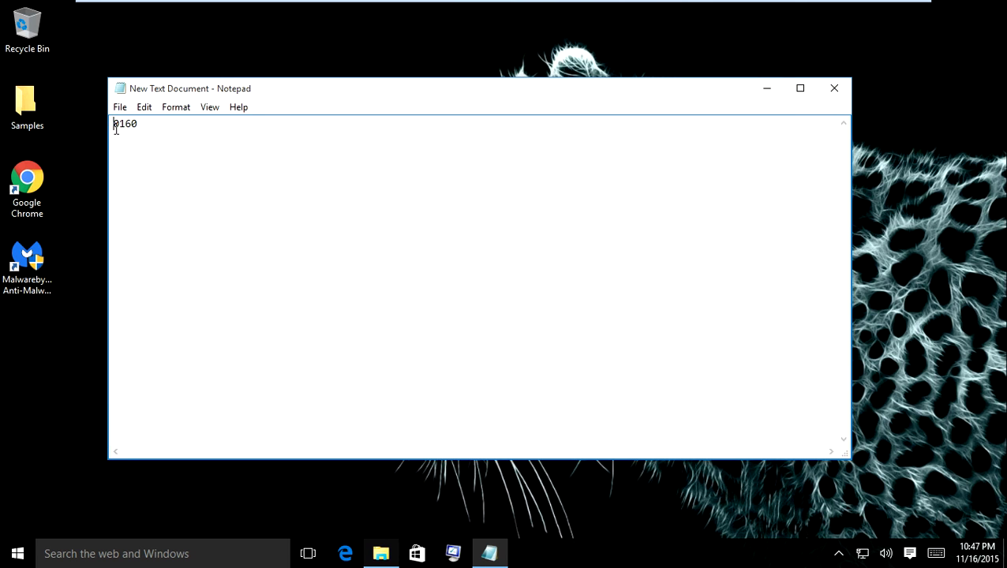
text(A1)
text(t)
drag(300, 95, 461, 246)
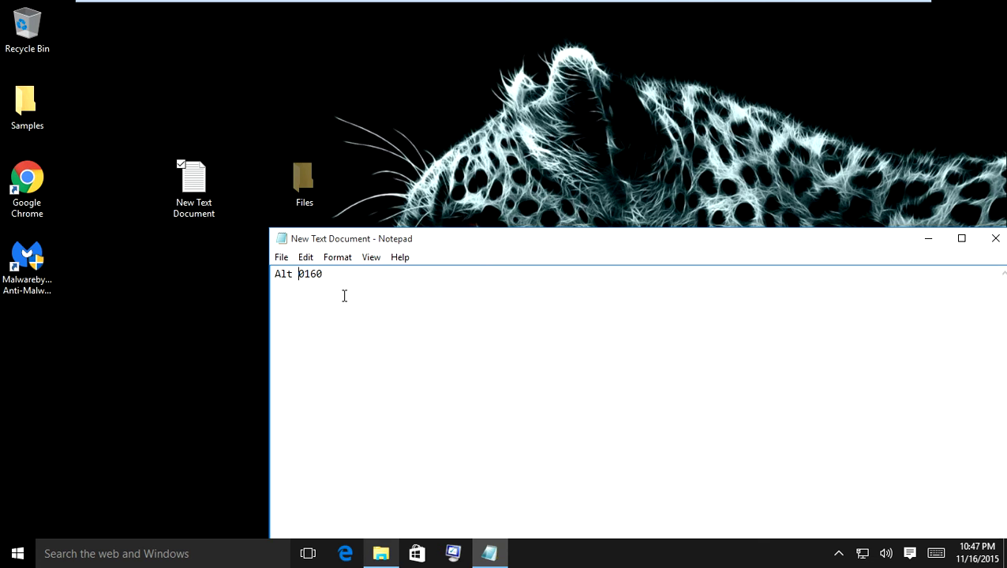
Rename the Files folder to a blank name using the Alt 0160 character, and deselect it
right_click(296, 200)
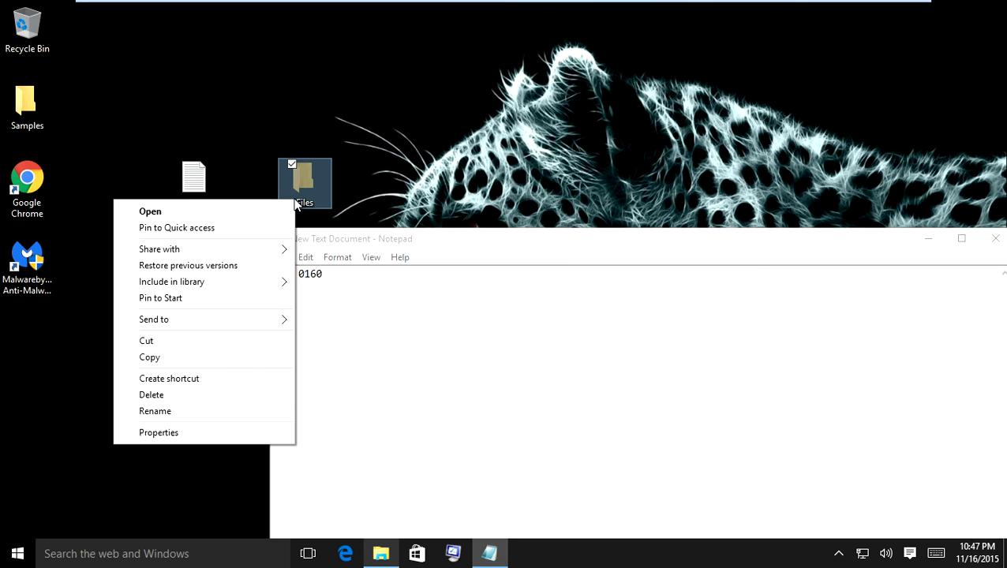
click(161, 412)
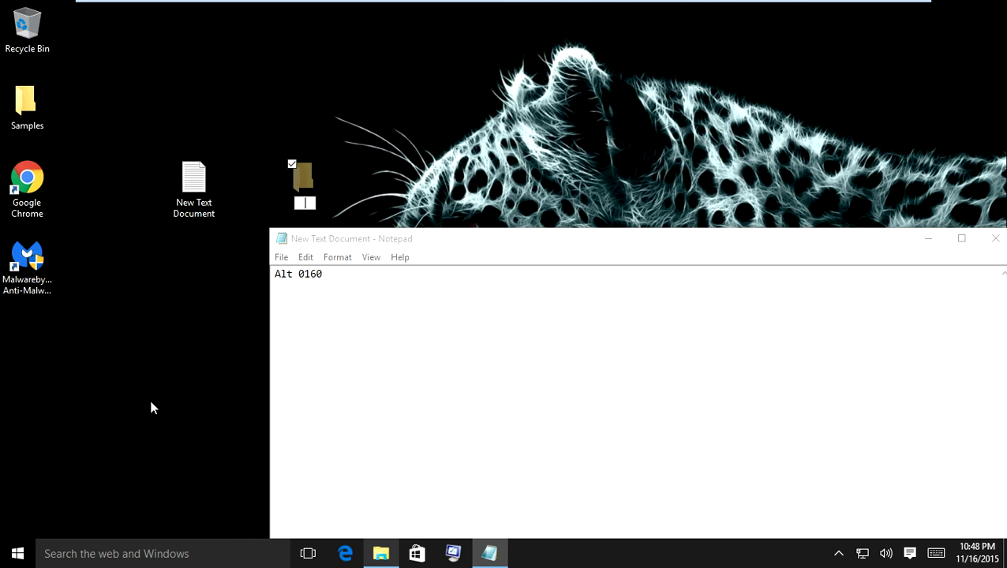
key(Return)
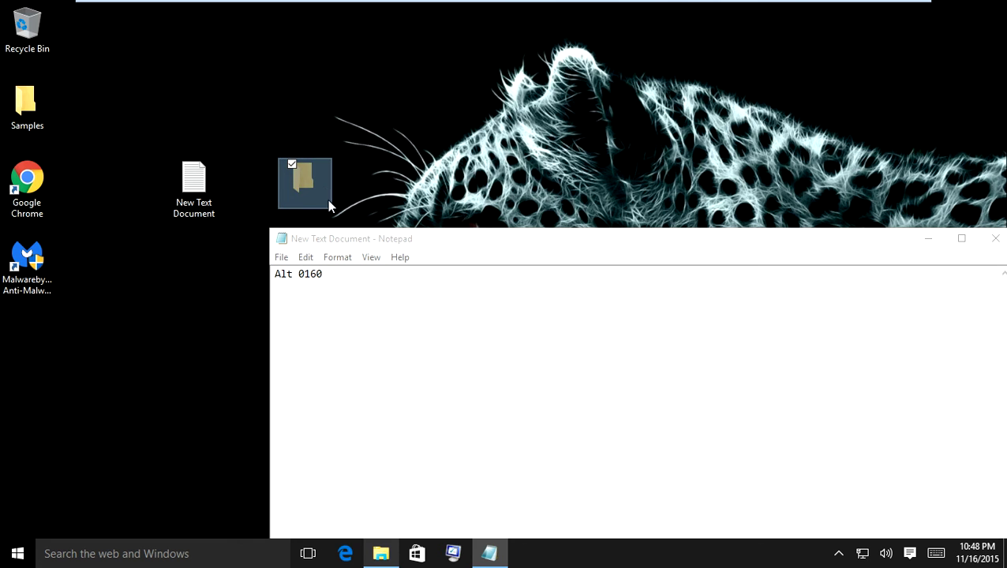
click(568, 175)
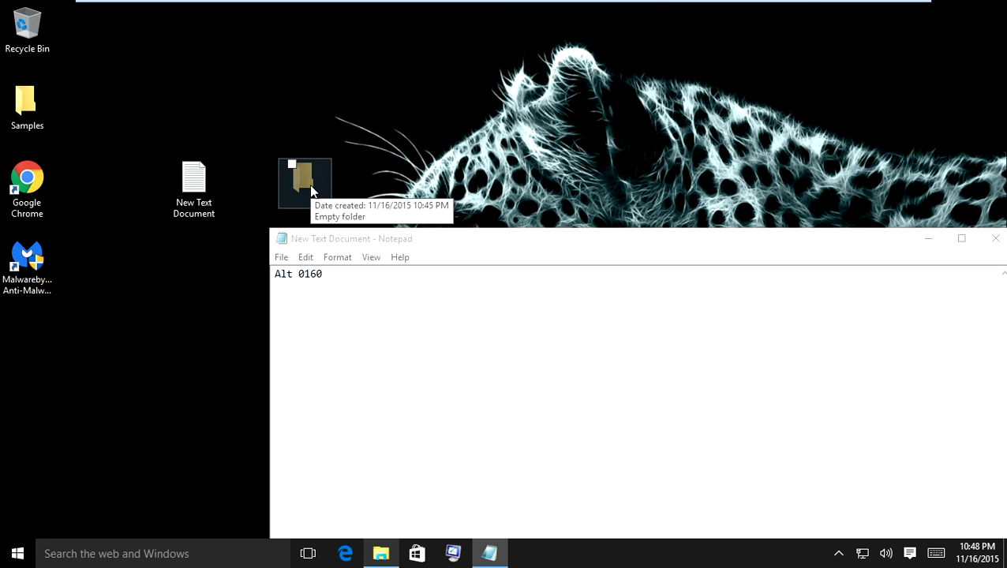
Open the nameless folder's icon customization and choose a blank icon from shell32.dll
right_click(308, 184)
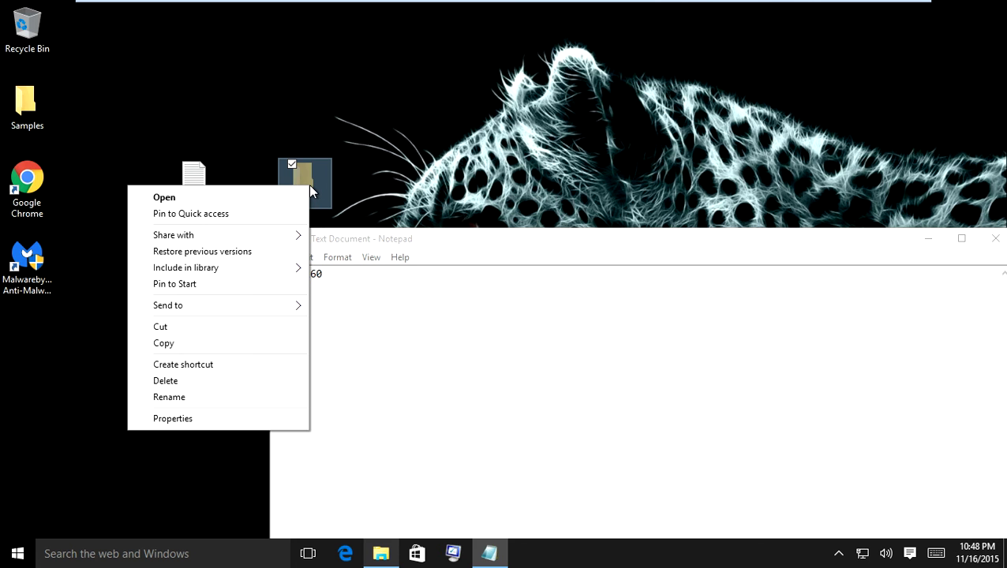
click(173, 418)
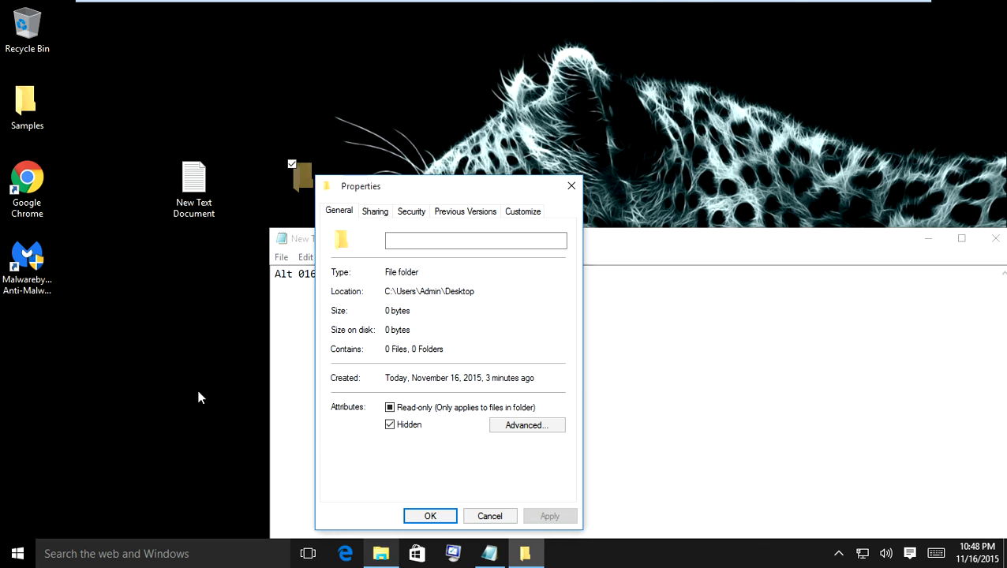
click(516, 215)
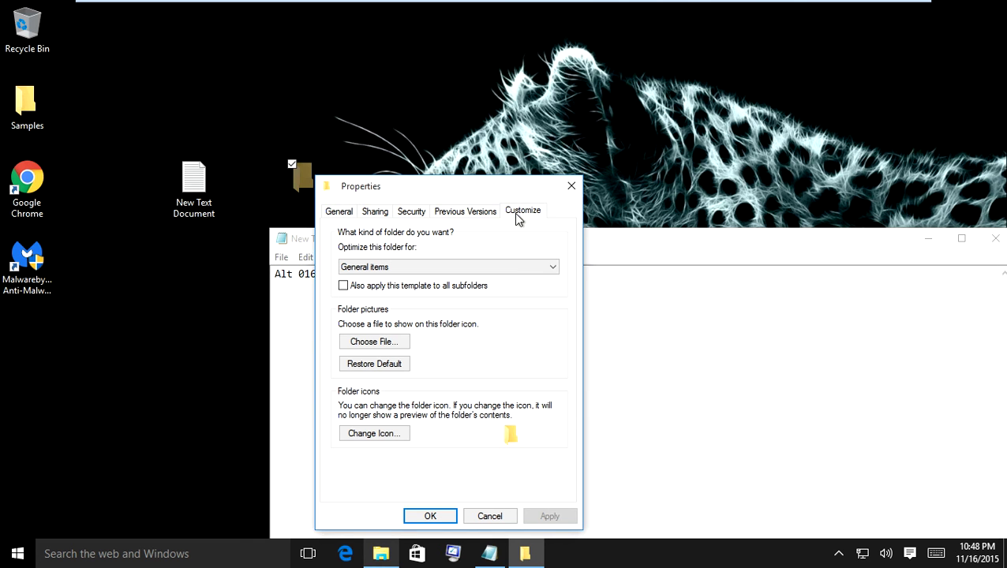
click(367, 433)
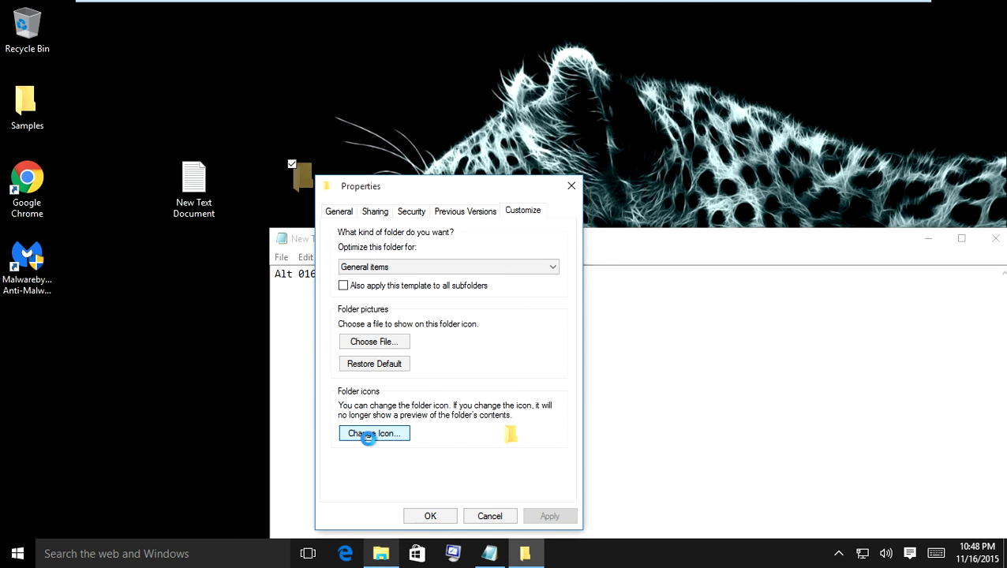
click(422, 464)
click(455, 464)
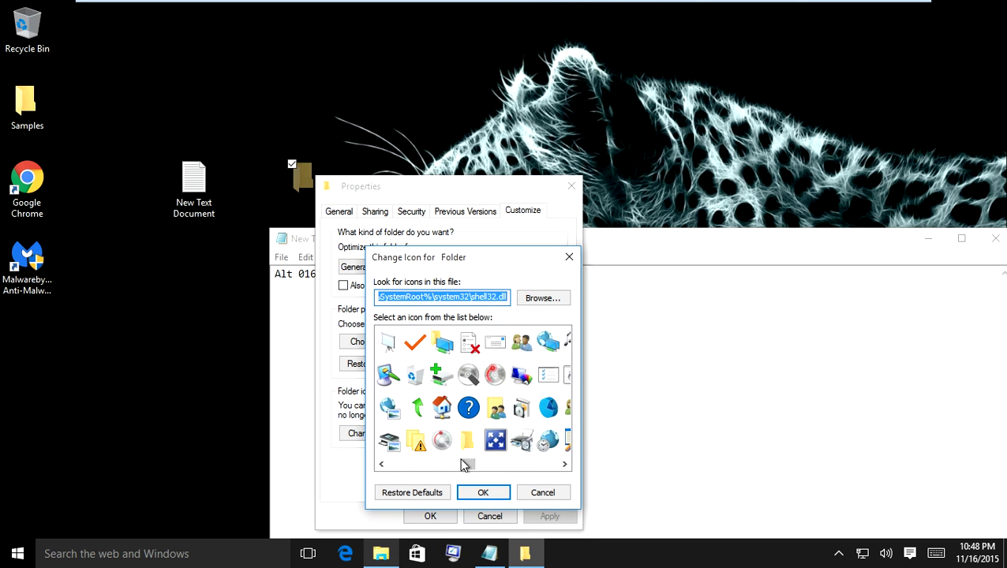
click(465, 465)
click(470, 468)
drag(471, 467, 416, 472)
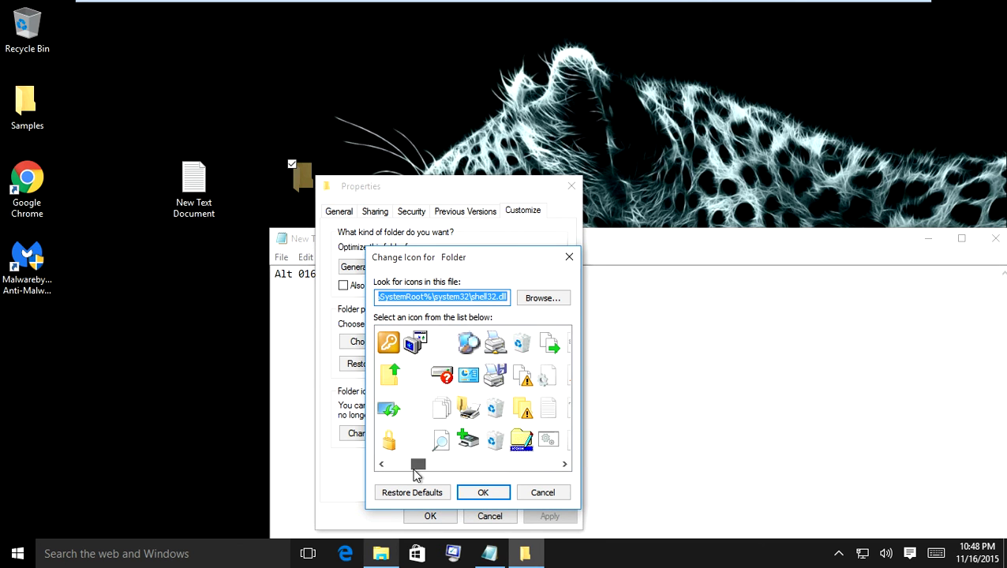
double_click(425, 376)
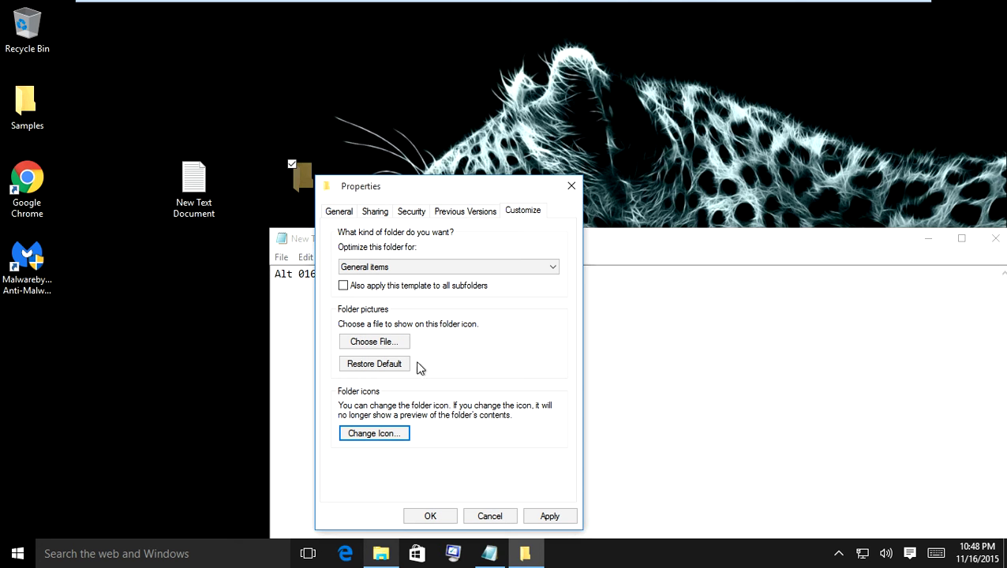
Select the blank icon beside the green up-arrow folder icon again, apply it to the folder, and close its properties
click(391, 436)
scroll(467, 352, down, 3)
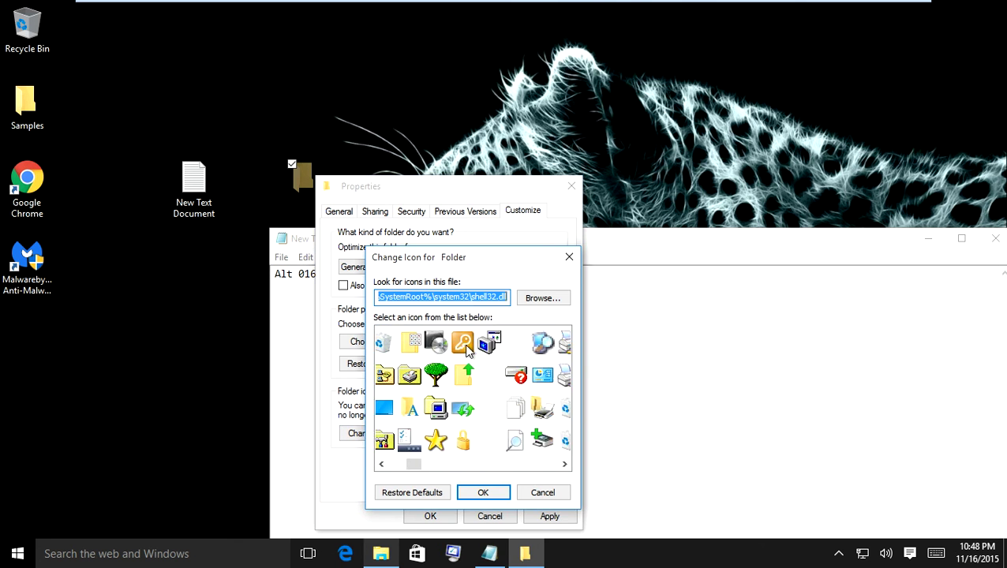
scroll(467, 352, up, 3)
click(545, 378)
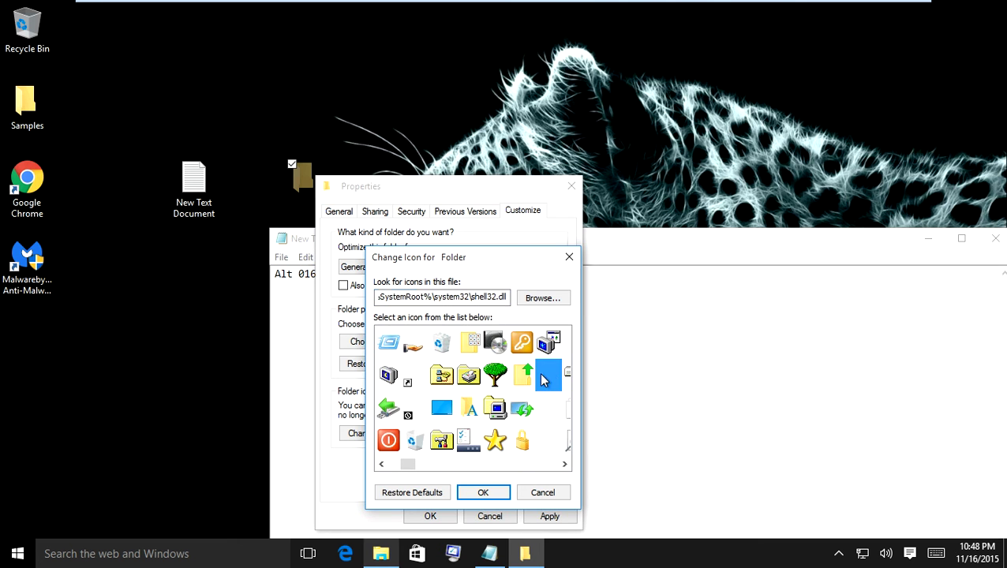
double_click(545, 376)
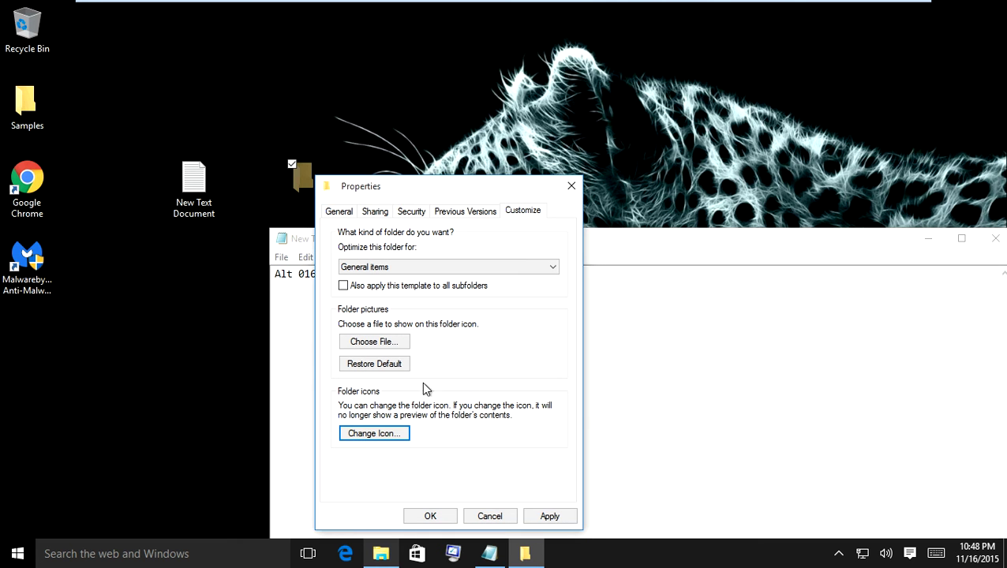
click(545, 515)
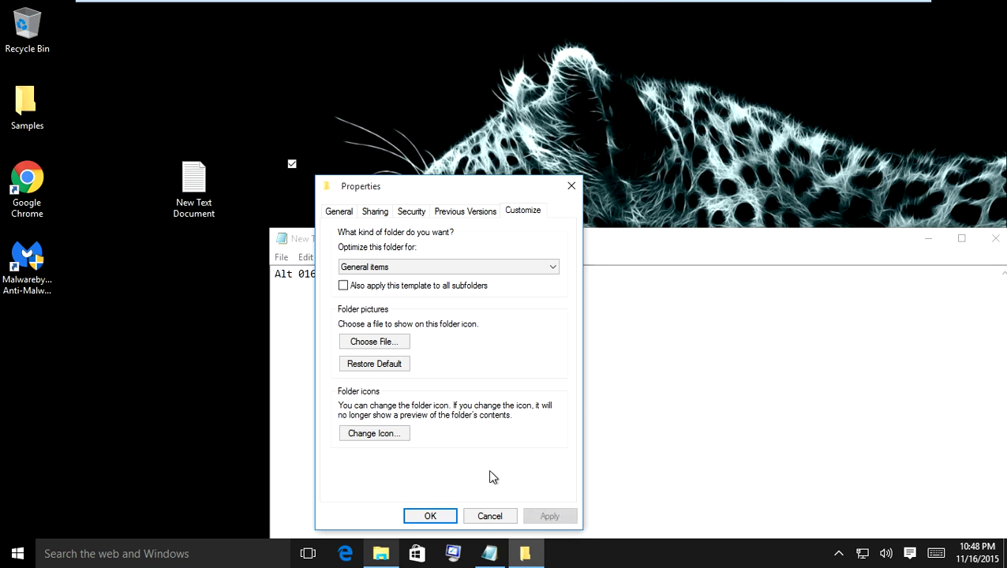
click(411, 517)
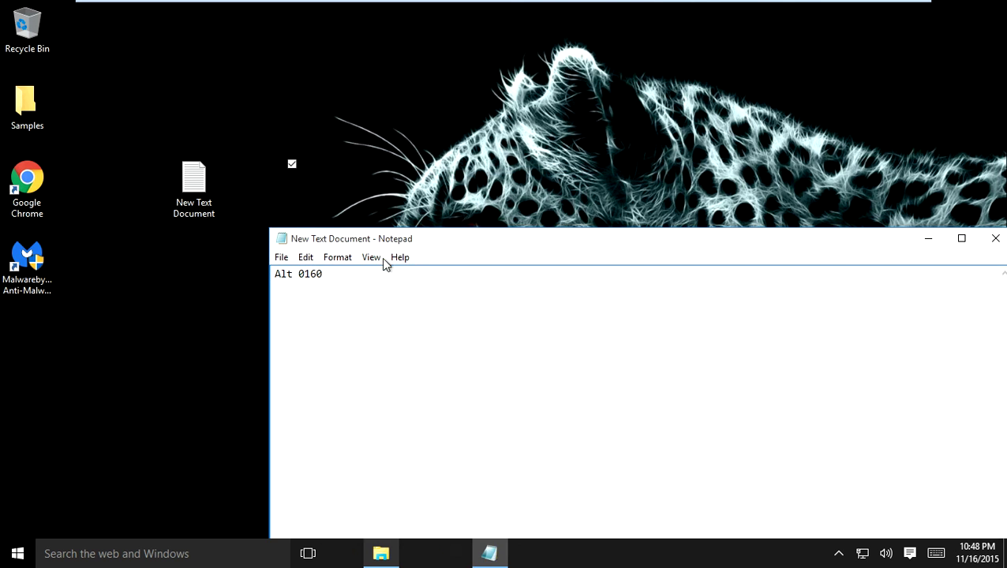
Move the nameless folder onto the leopard's back in the wallpaper, and shift the Notepad window slightly down
drag(332, 206, 286, 134)
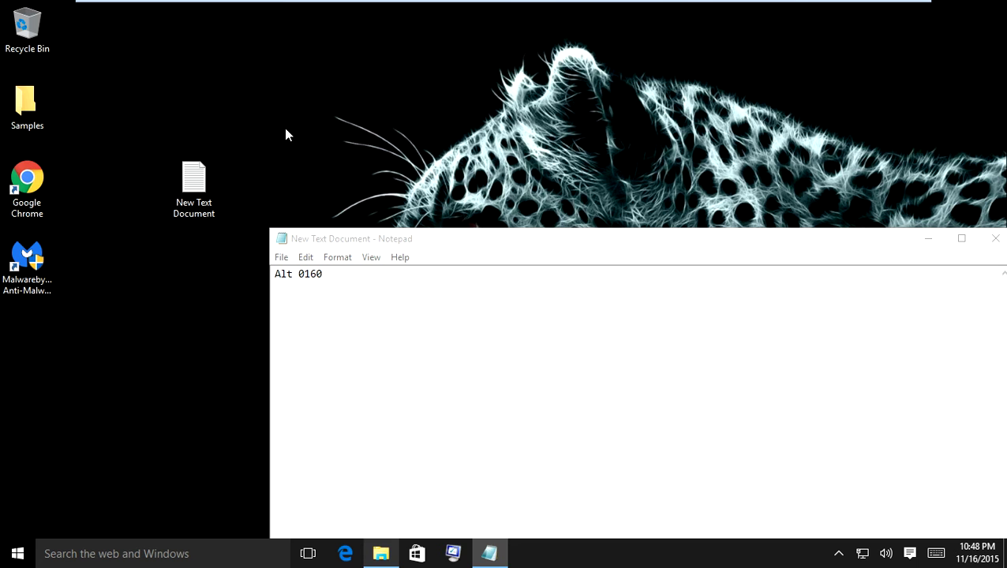
drag(331, 208, 677, 117)
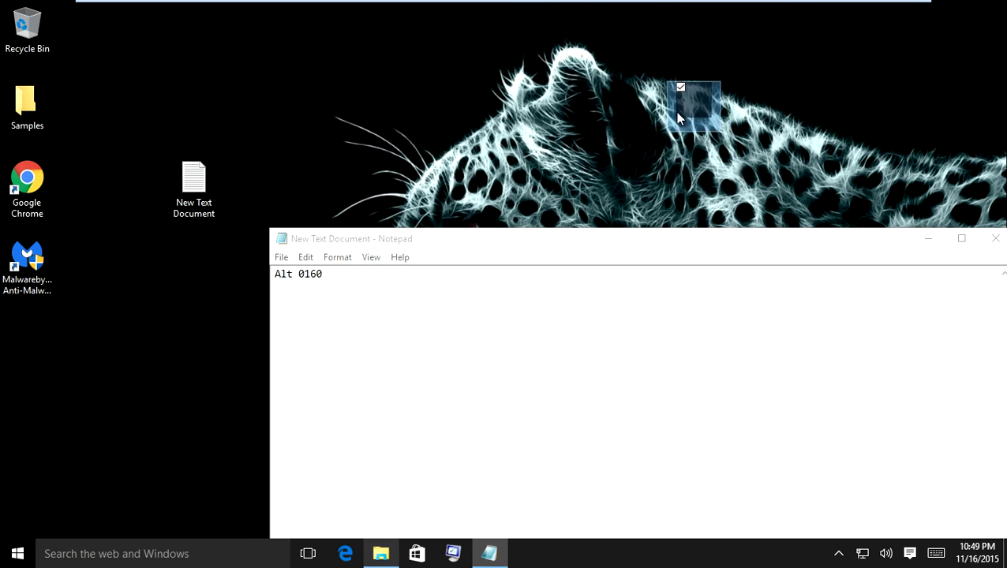
click(816, 119)
drag(767, 230, 710, 241)
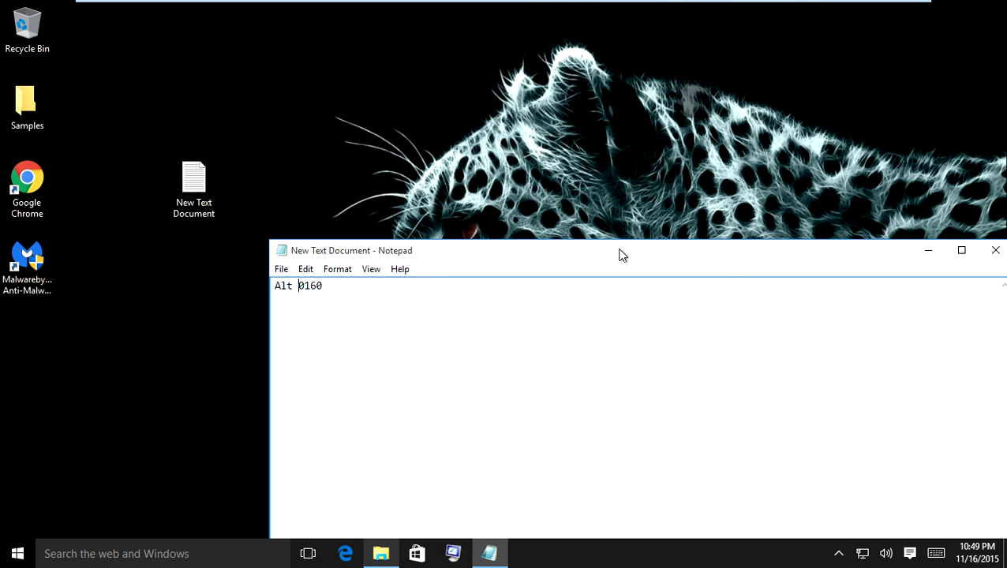
Change the nameless folder's icon to the blank one beside the padlock in shell32.dll, apply it, and close its properties
right_click(685, 100)
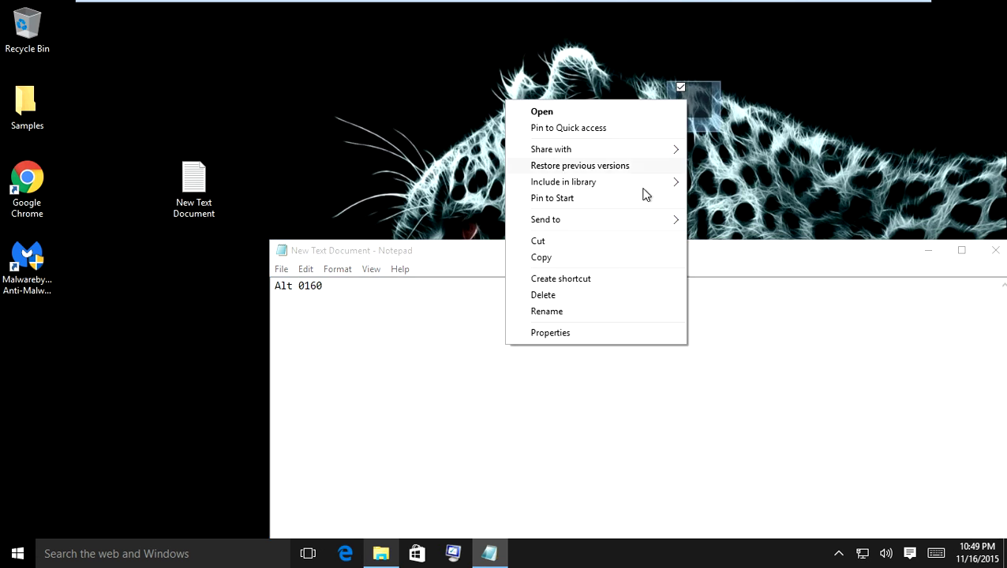
click(540, 338)
click(903, 349)
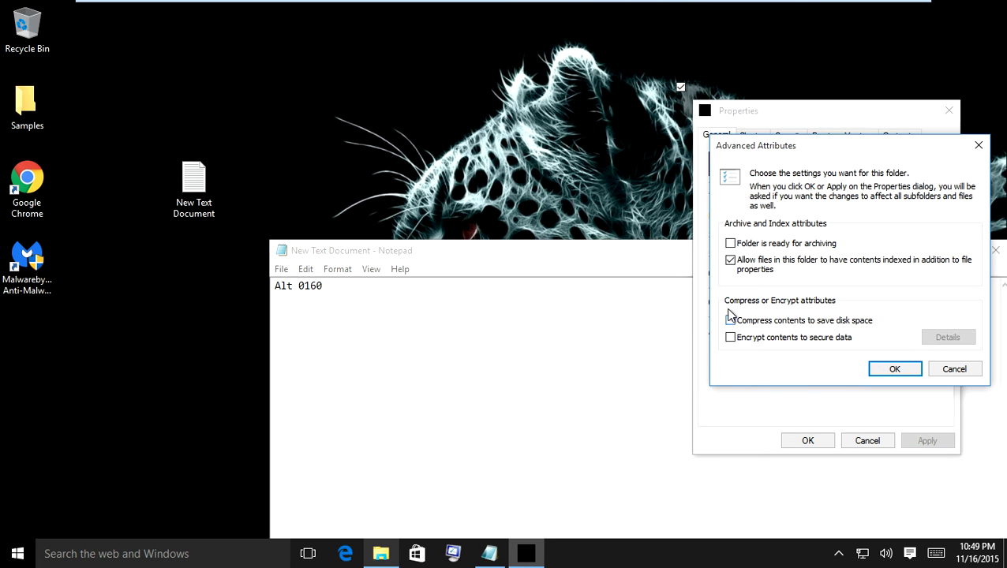
click(941, 372)
click(898, 136)
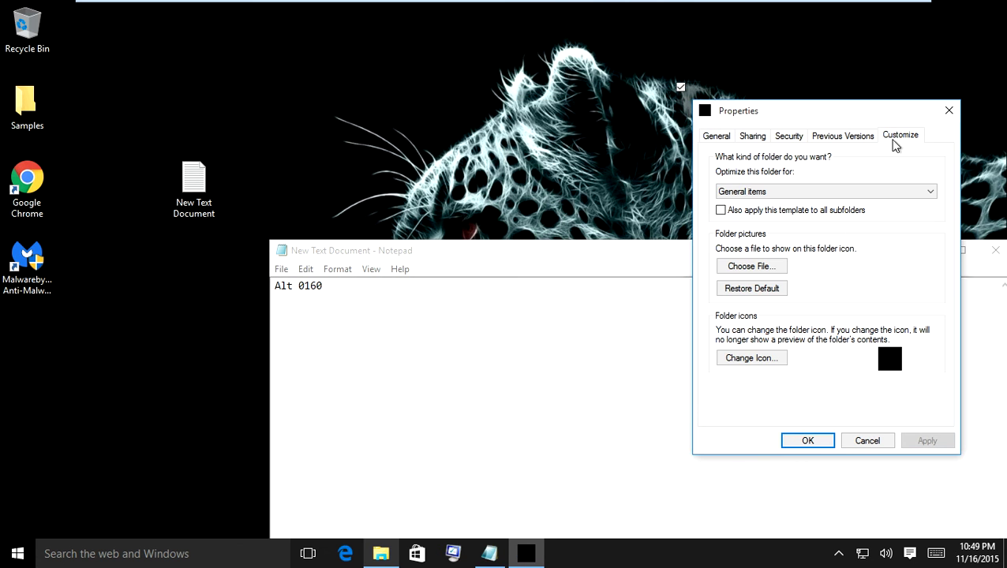
click(752, 359)
scroll(899, 300, down, 6)
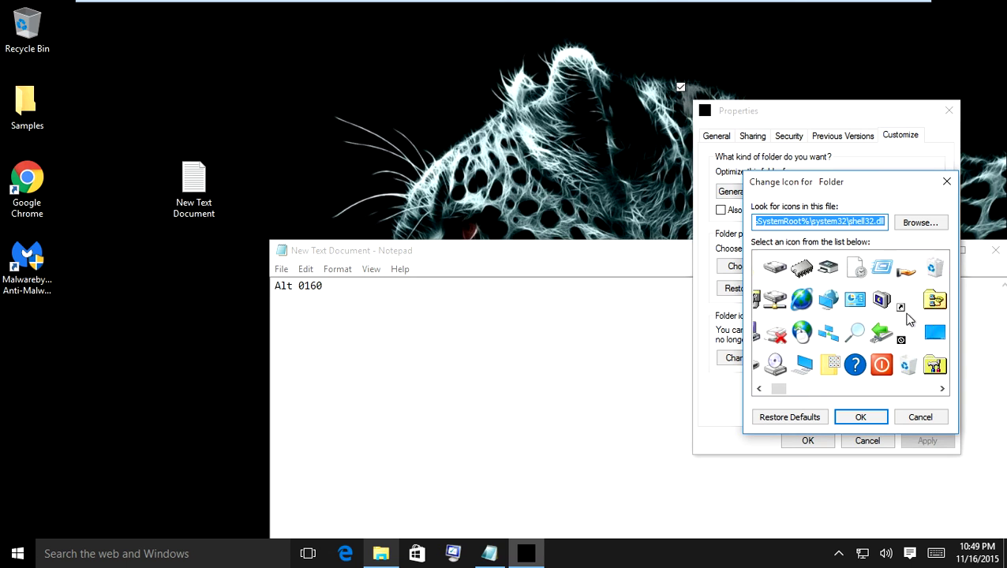
scroll(895, 335, down, 4)
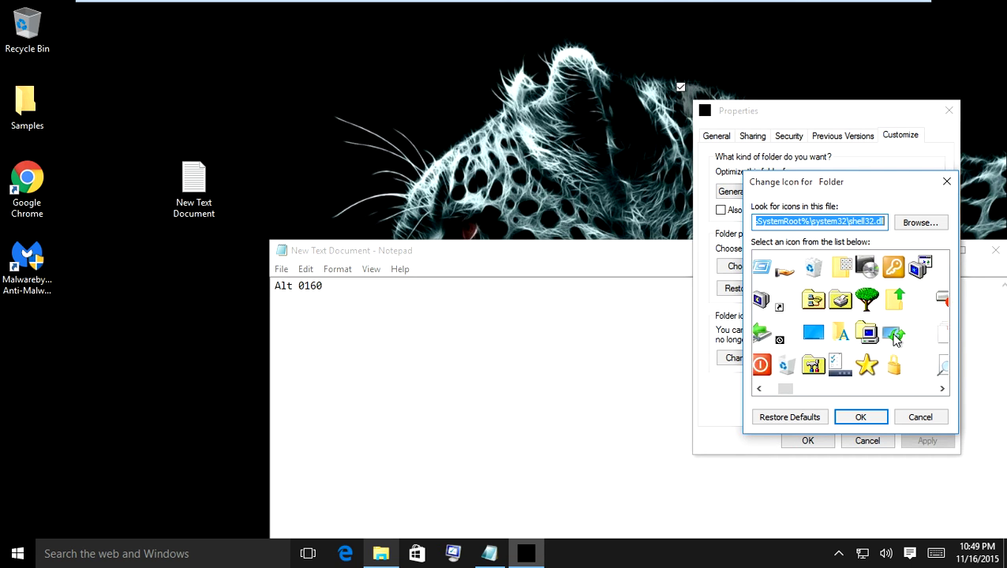
click(912, 371)
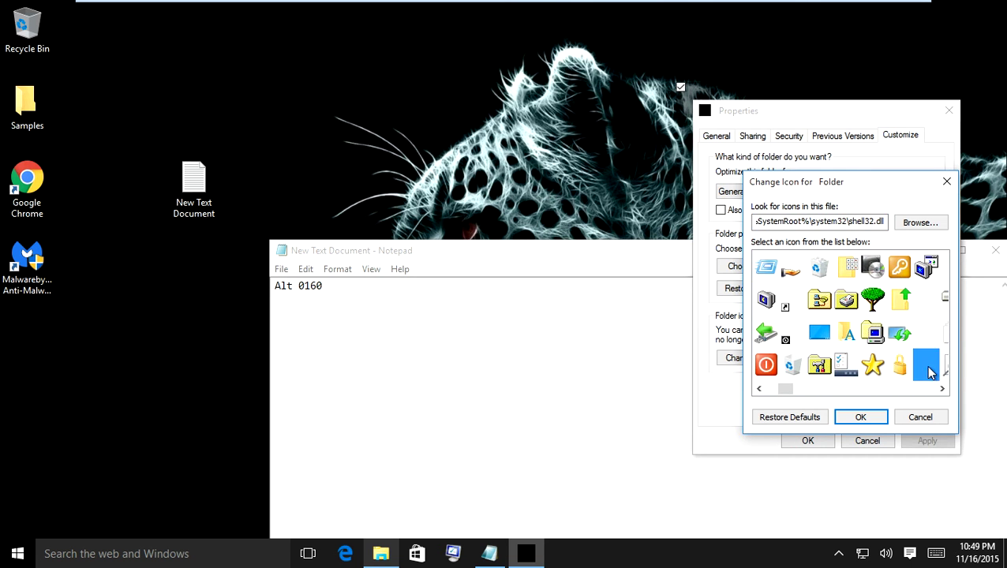
double_click(922, 373)
click(919, 441)
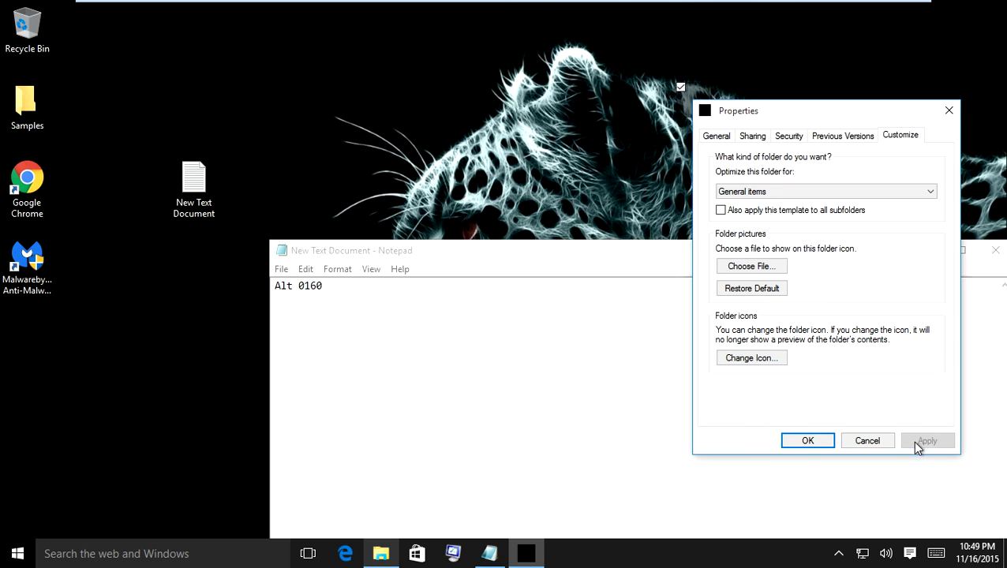
click(799, 442)
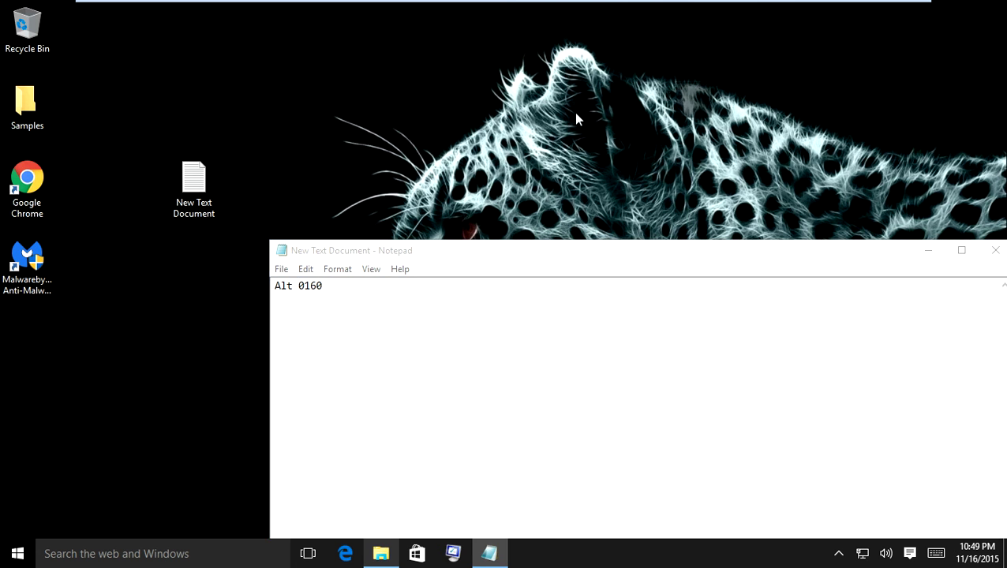
Move the nameless folder to the black desktop area near the New Text Document and deselect it
drag(708, 99, 327, 47)
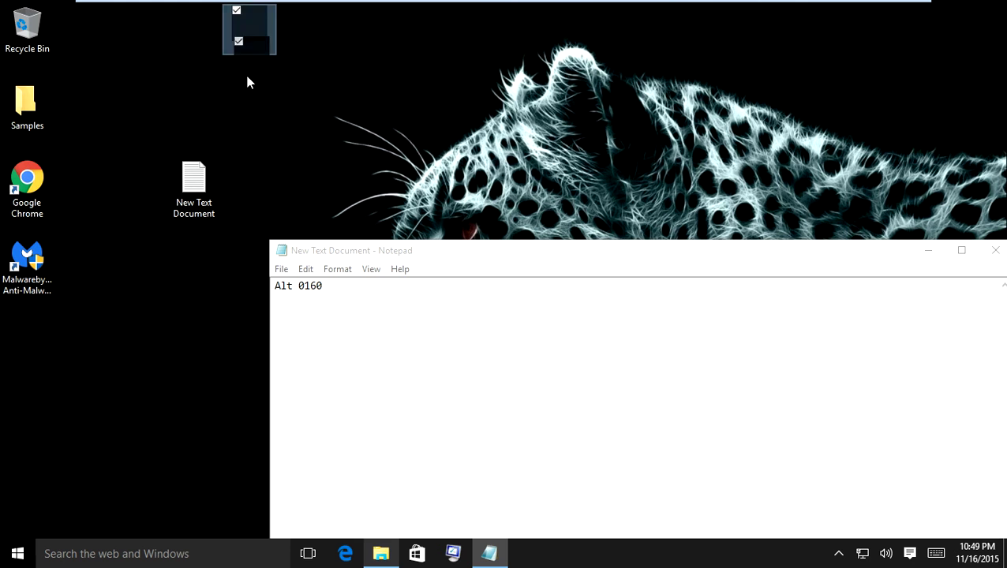
drag(247, 82, 260, 121)
click(142, 112)
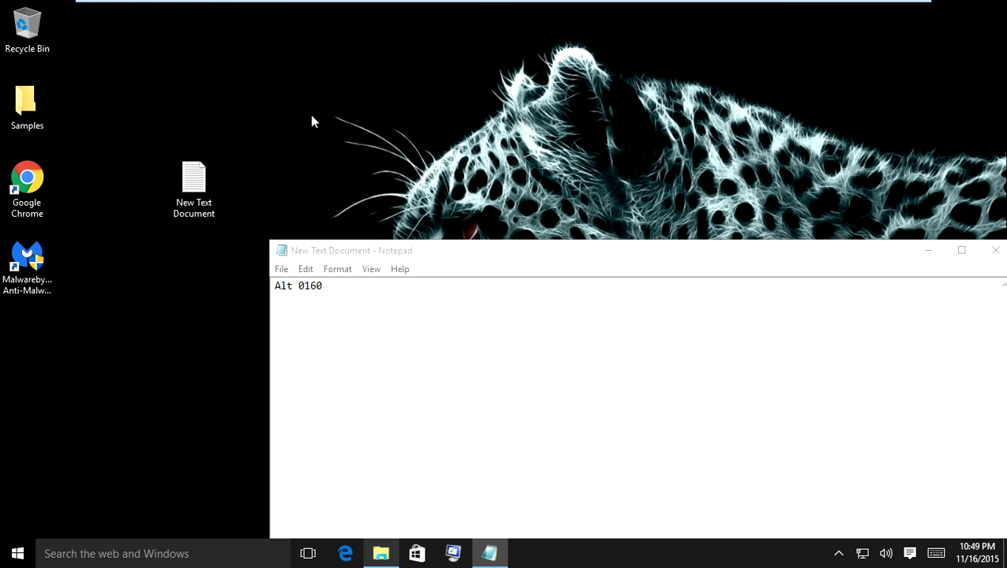
Open File Explorer to check the Hidden items setting, and close the window
click(17, 553)
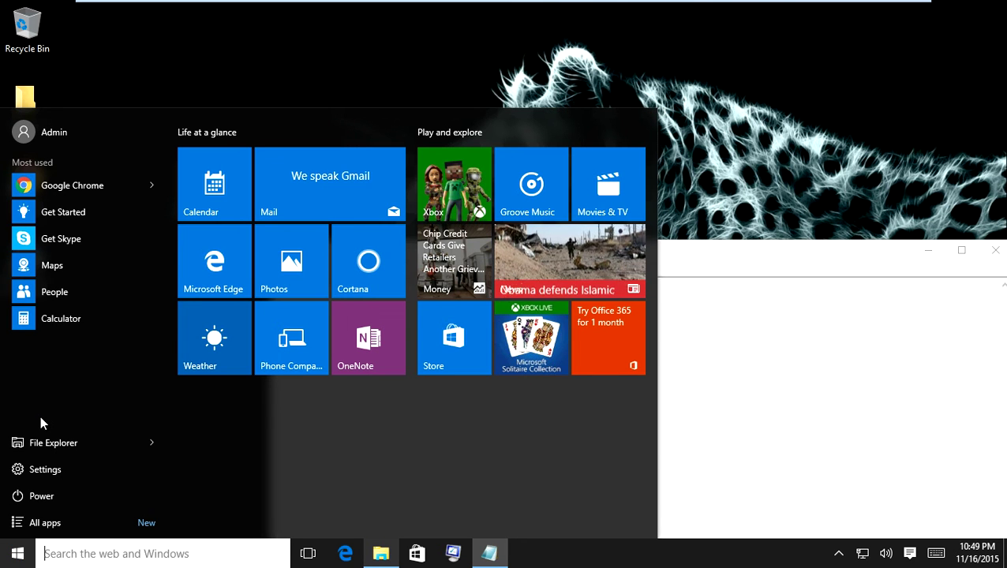
click(36, 443)
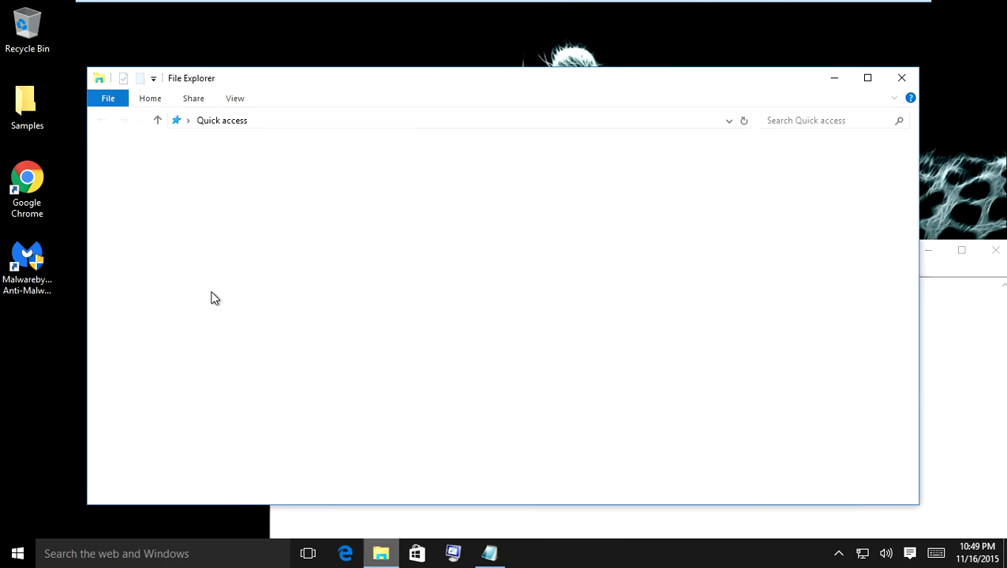
click(237, 98)
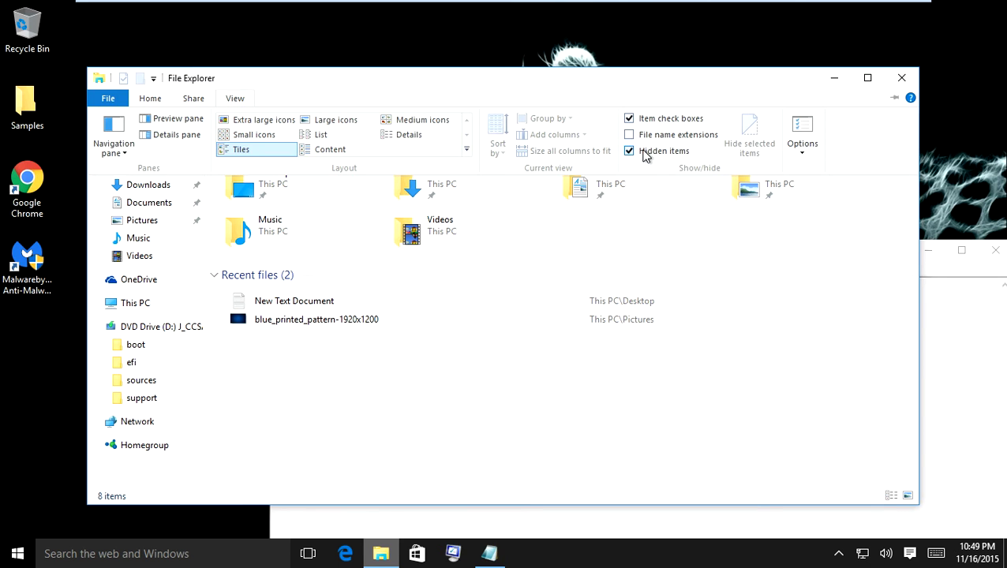
click(899, 78)
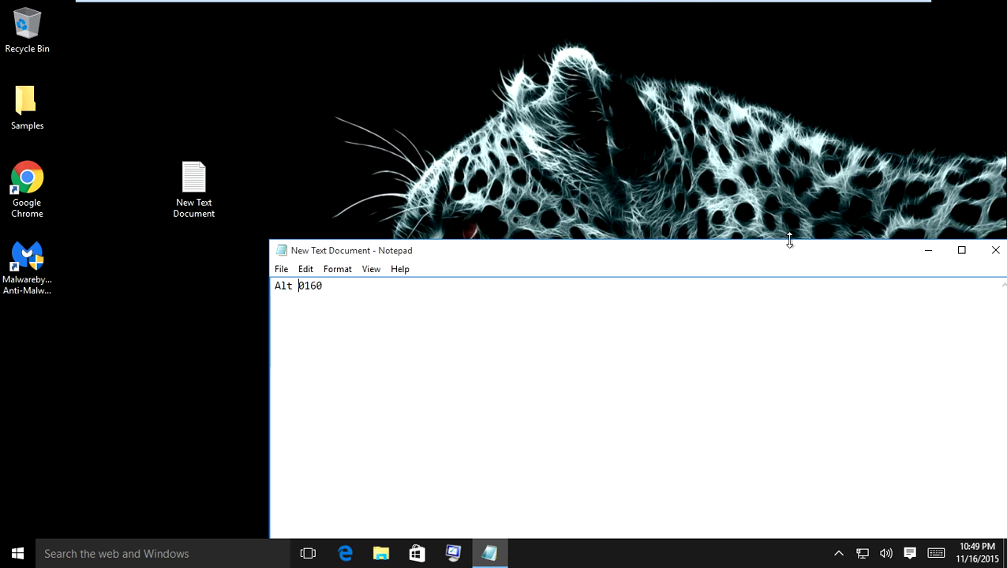
Close the New Text Document in Notepad without saving its changes, and delete the file from the desktop
drag(787, 241, 604, 247)
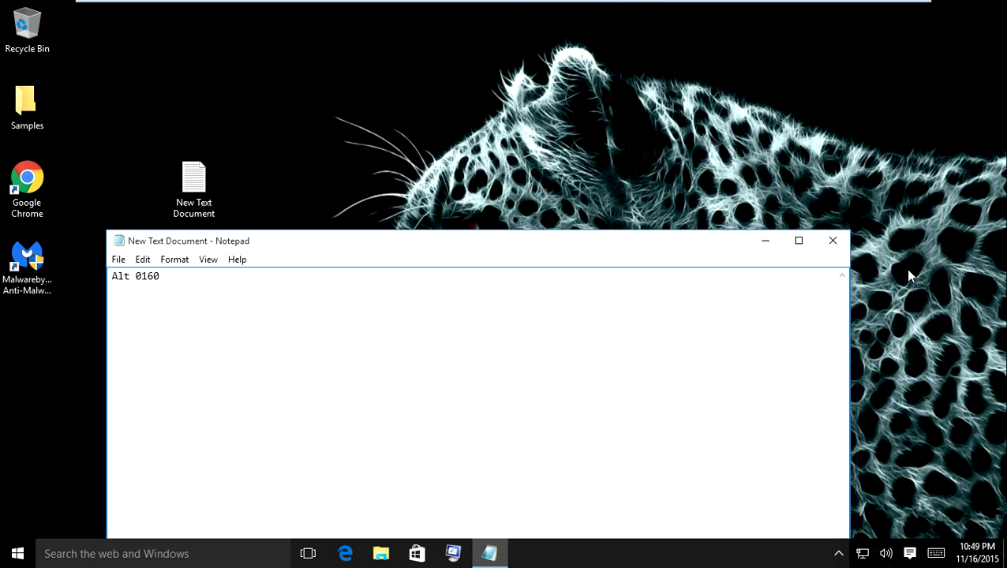
click(839, 248)
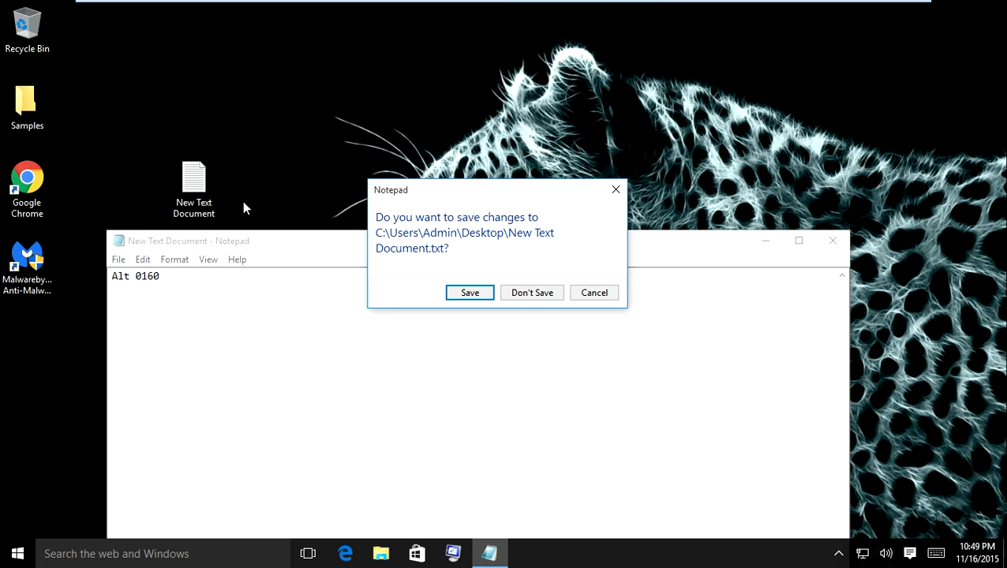
click(532, 292)
right_click(203, 173)
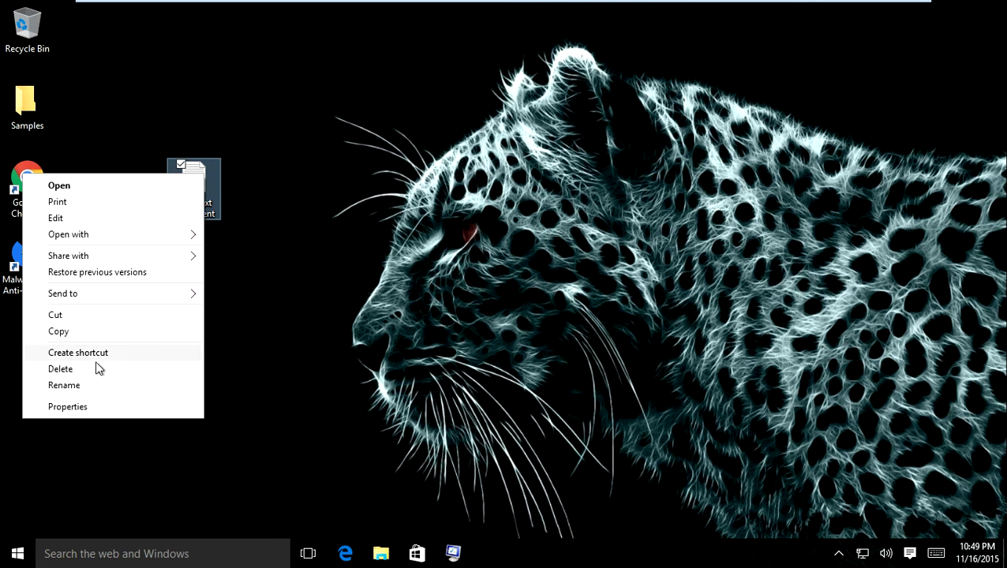
click(98, 368)
Open a File Explorer window, place it over the lower half of the desktop, and turn on the display of hidden items
click(18, 553)
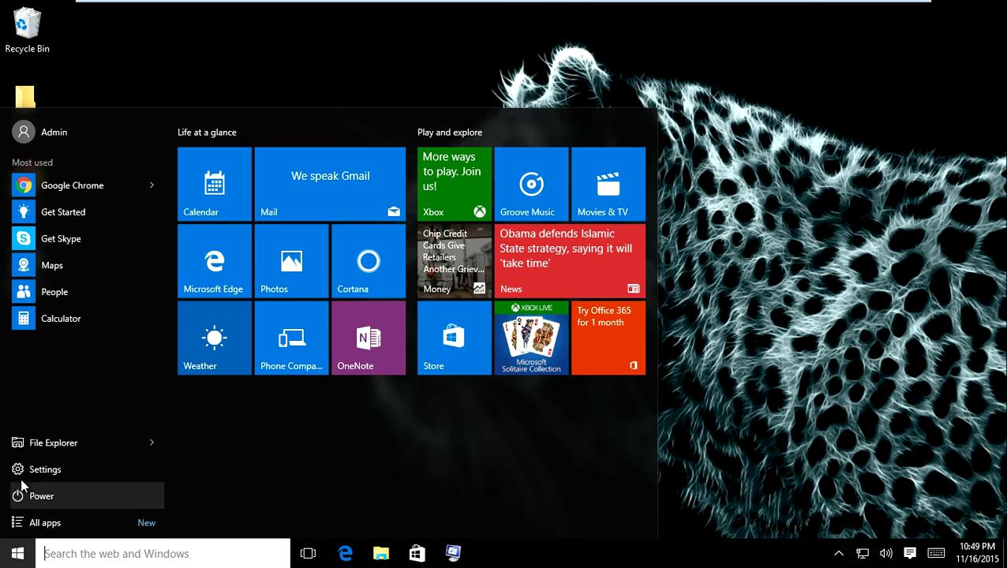
click(16, 447)
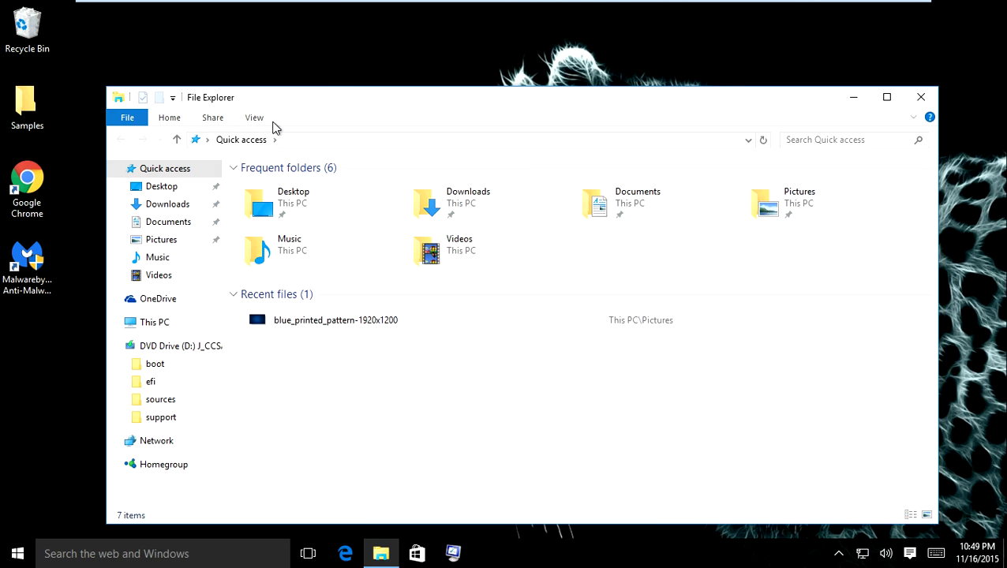
click(256, 119)
drag(393, 106, 852, 83)
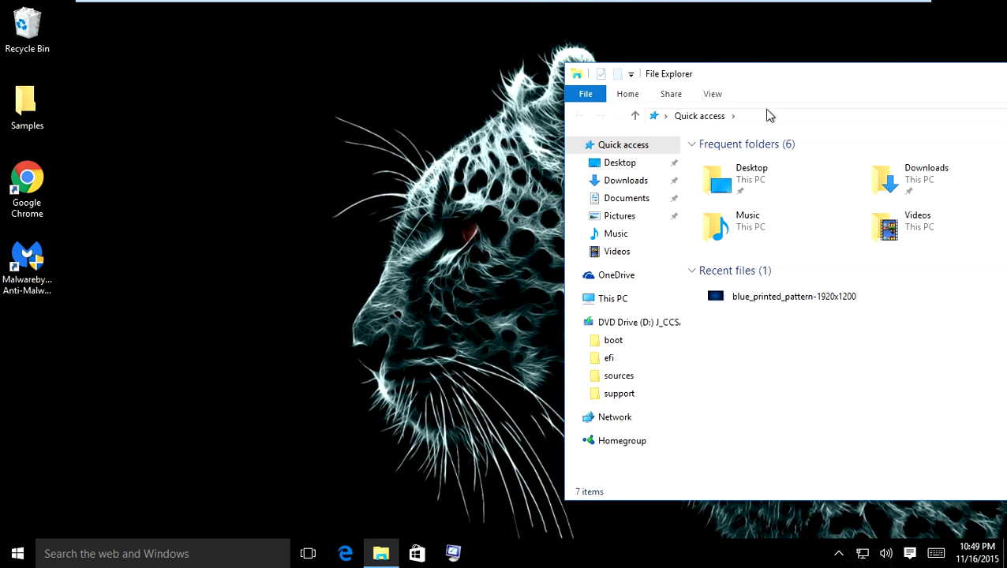
click(717, 94)
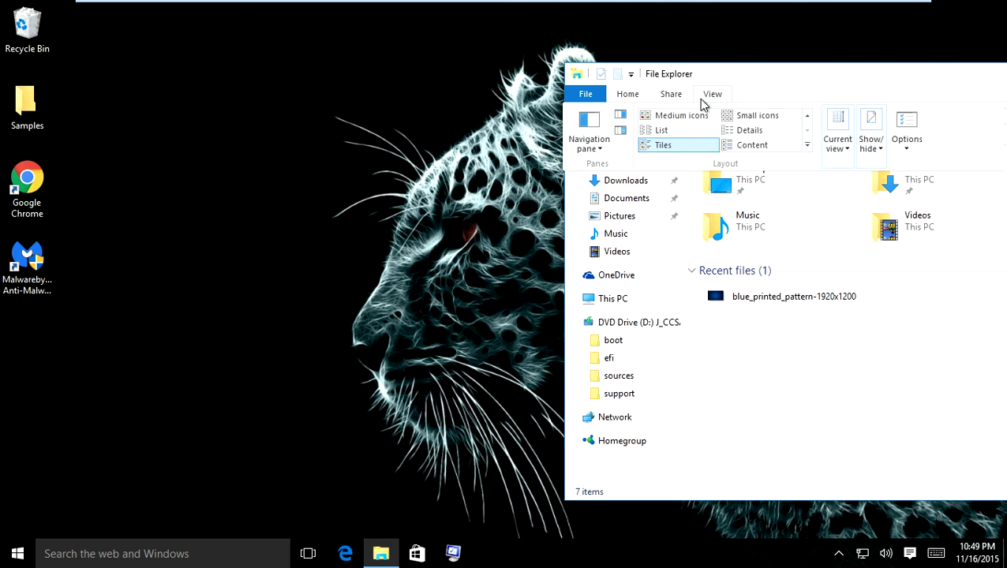
drag(831, 82, 353, 300)
click(277, 300)
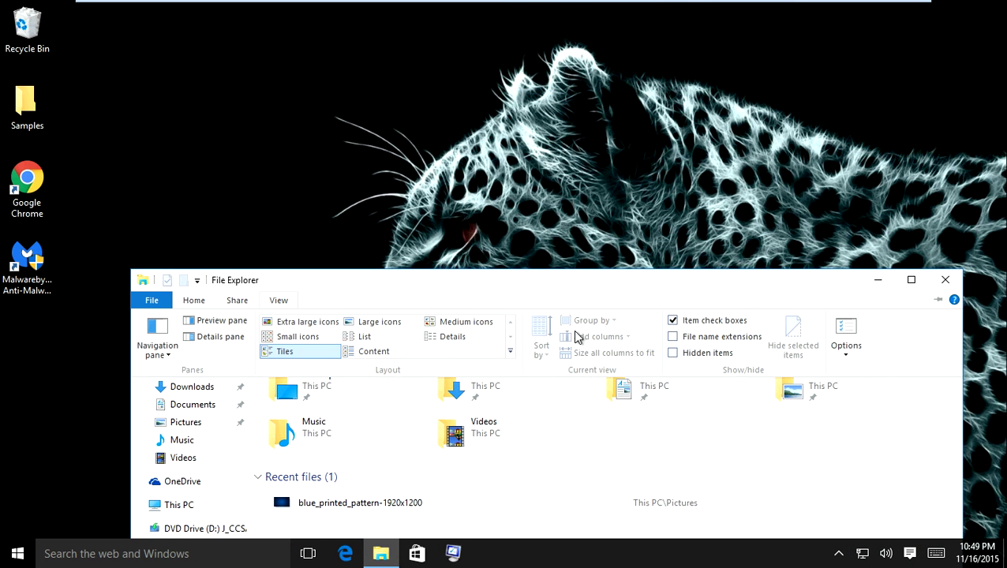
click(672, 352)
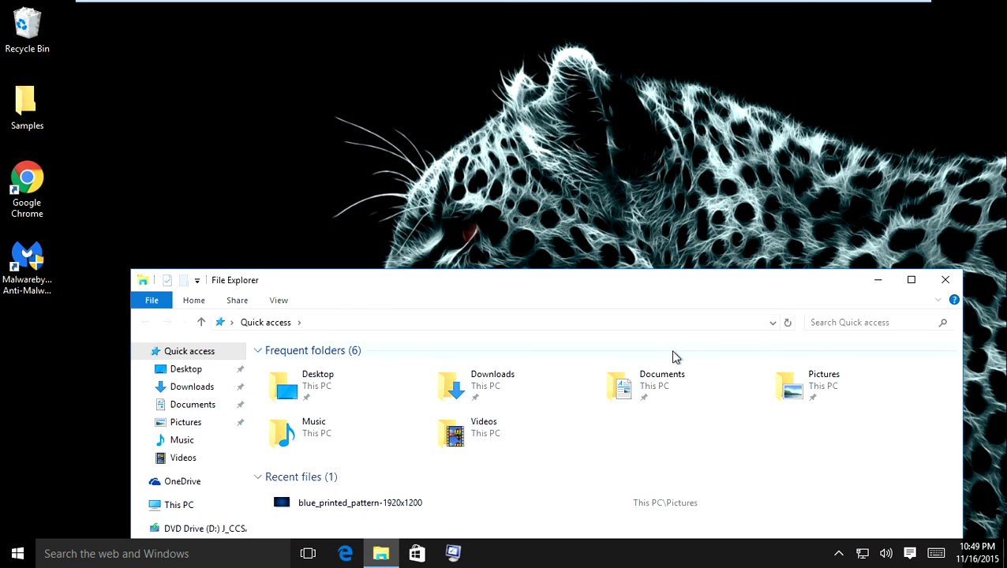
Turn the Hidden items display off and back on to compare how the desktop looks
click(278, 303)
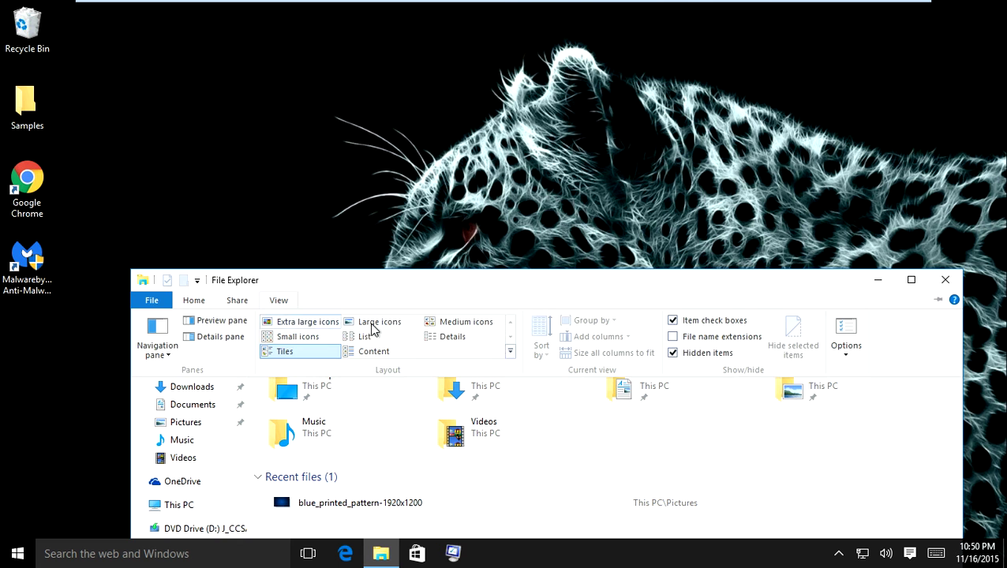
click(686, 357)
click(288, 298)
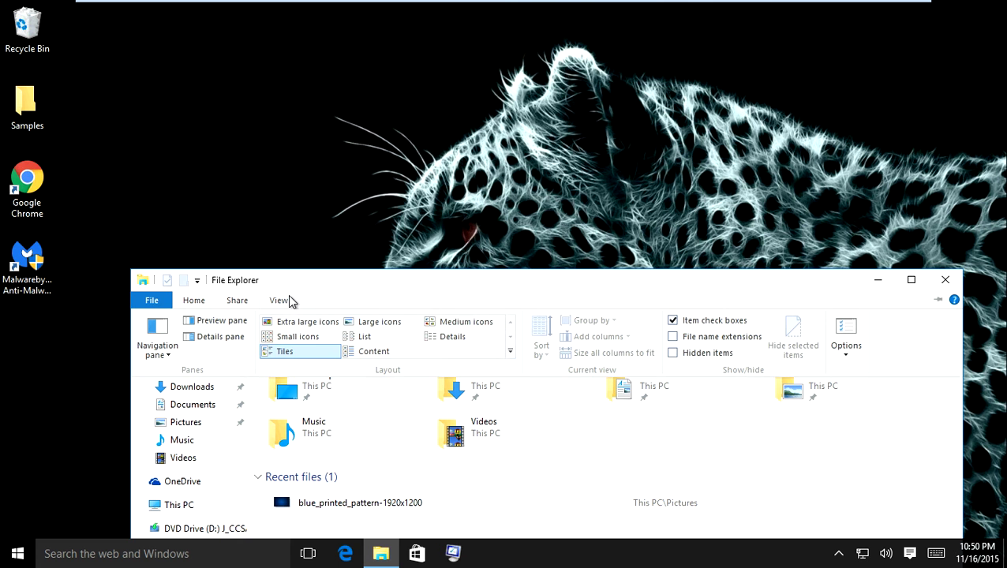
click(671, 355)
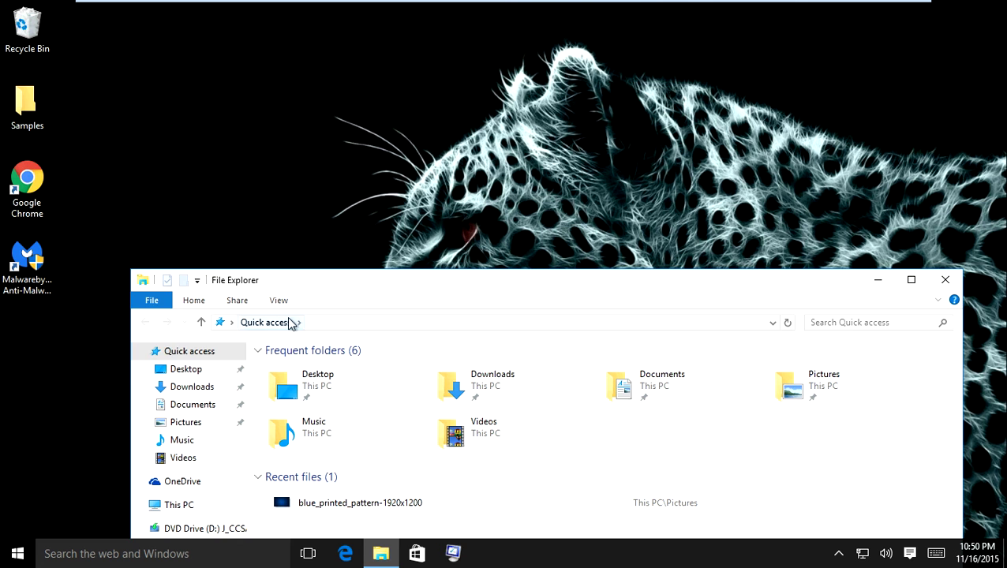
click(272, 300)
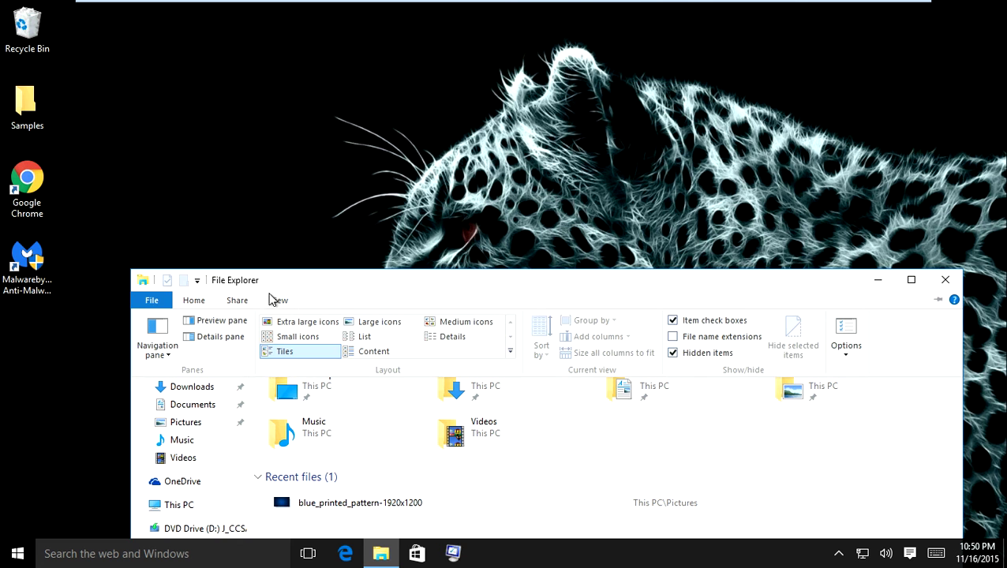
Sweep selection boxes across the empty desktop to locate the invisible folder, and move the File Explorer window up
click(285, 158)
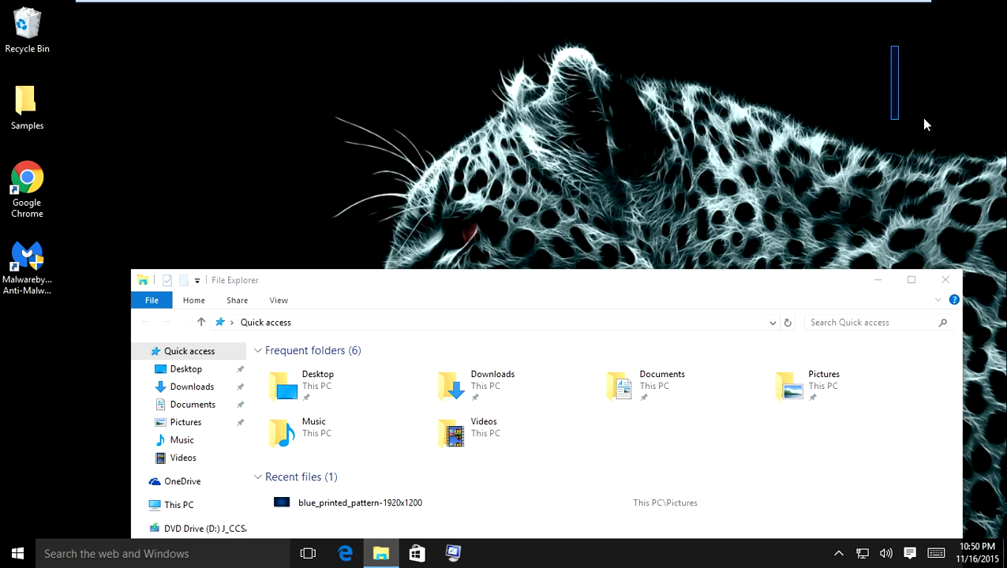
drag(926, 124, 552, 386)
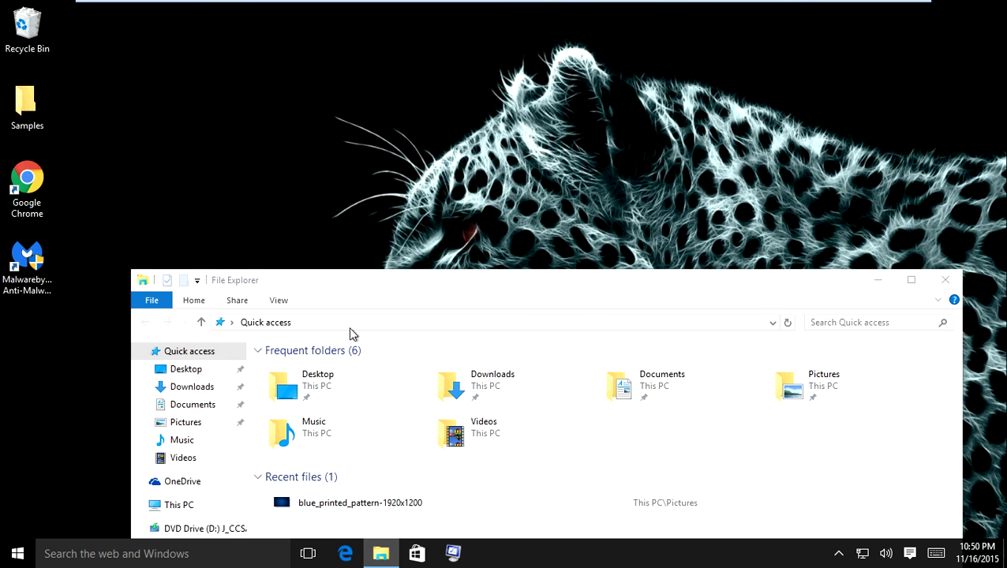
drag(107, 469, 422, 134)
double_click(422, 135)
drag(314, 113, 734, 277)
click(966, 11)
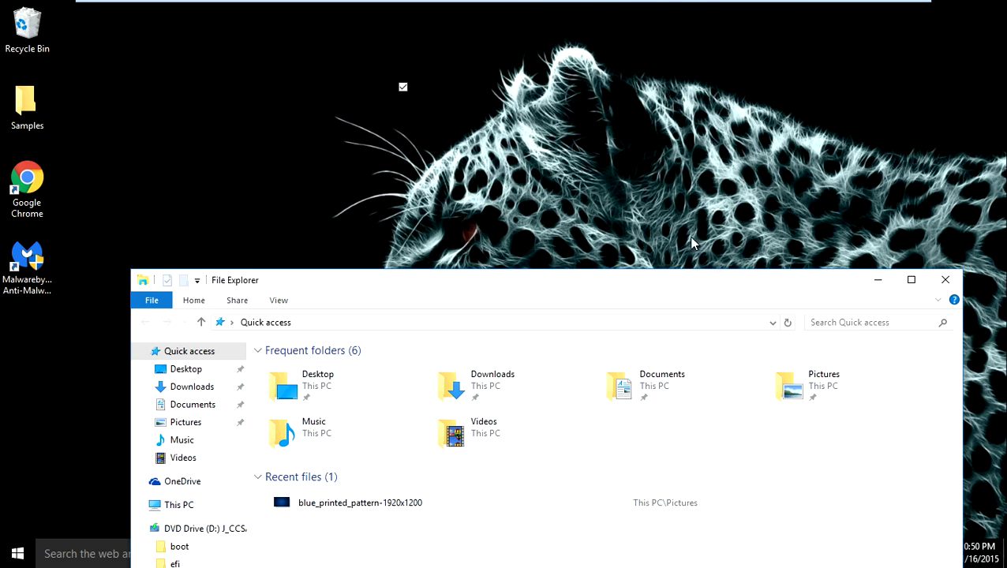
drag(598, 292, 509, 67)
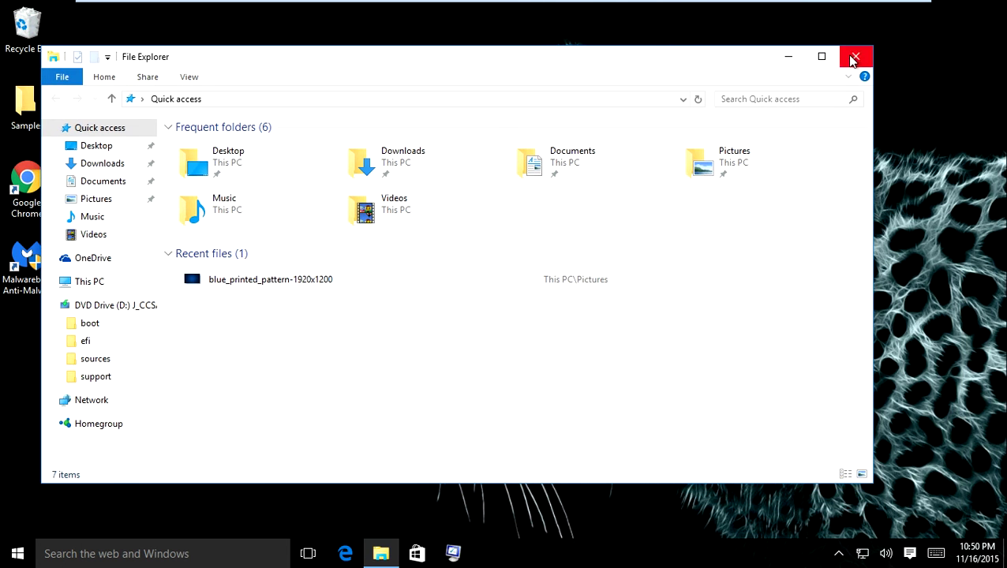